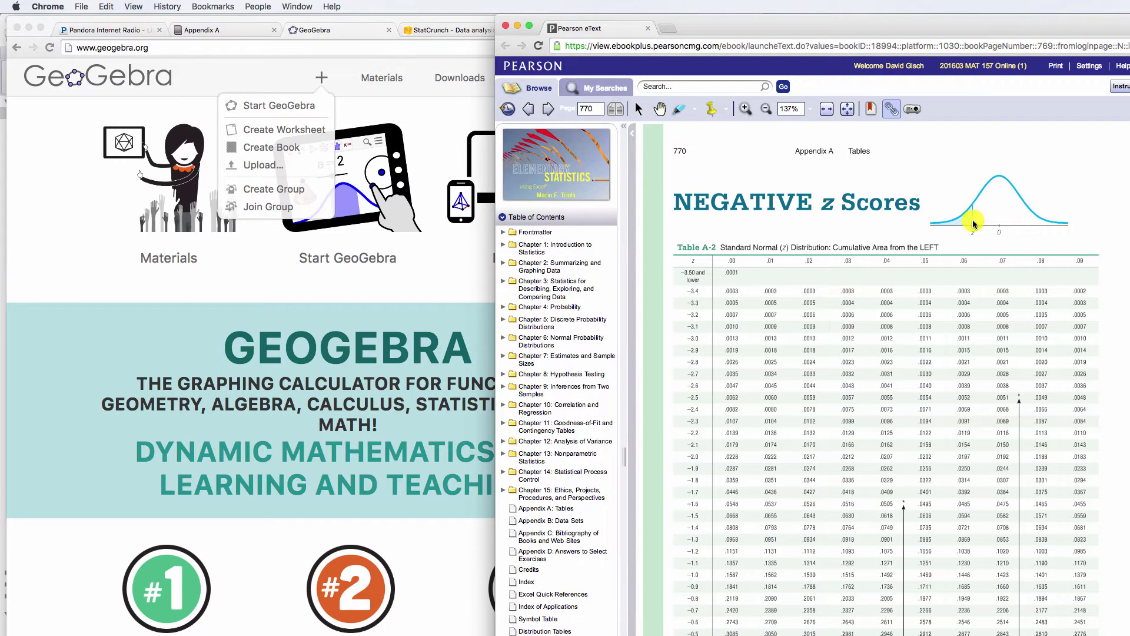
Open GeoGebra's Probability calculator from the math apps list.
left_click(327, 30)
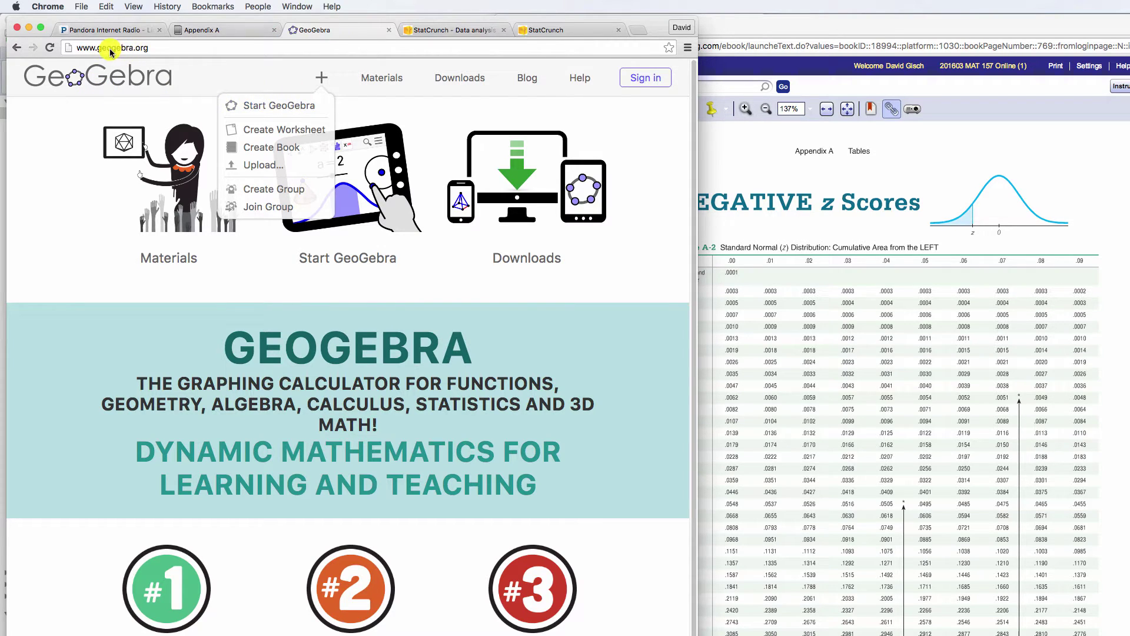
left_click(259, 106)
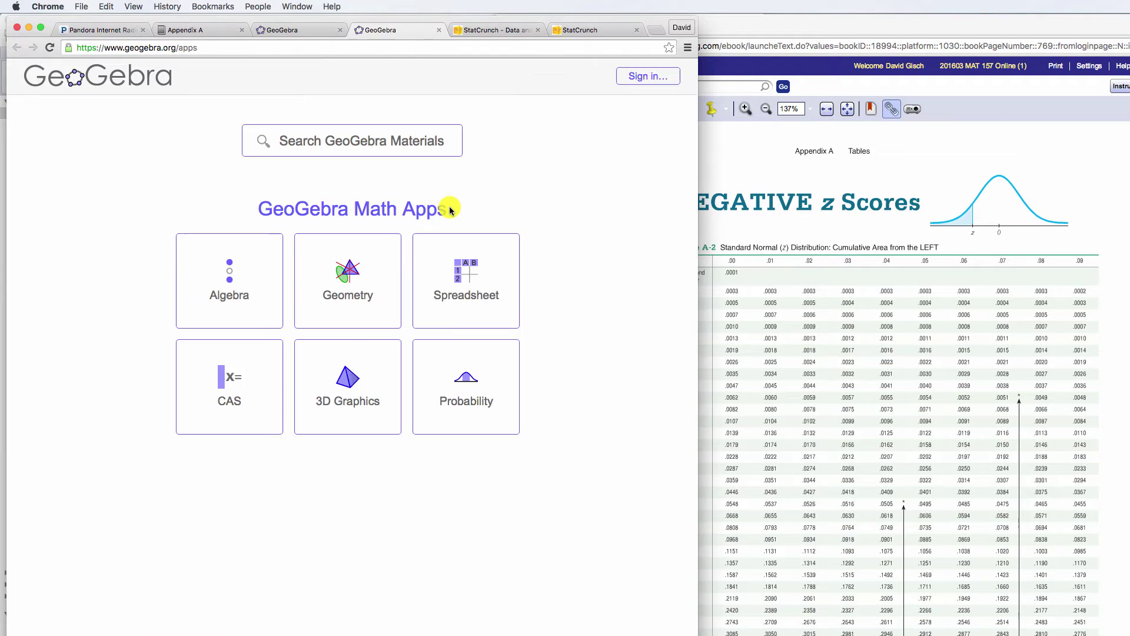
left_click(468, 388)
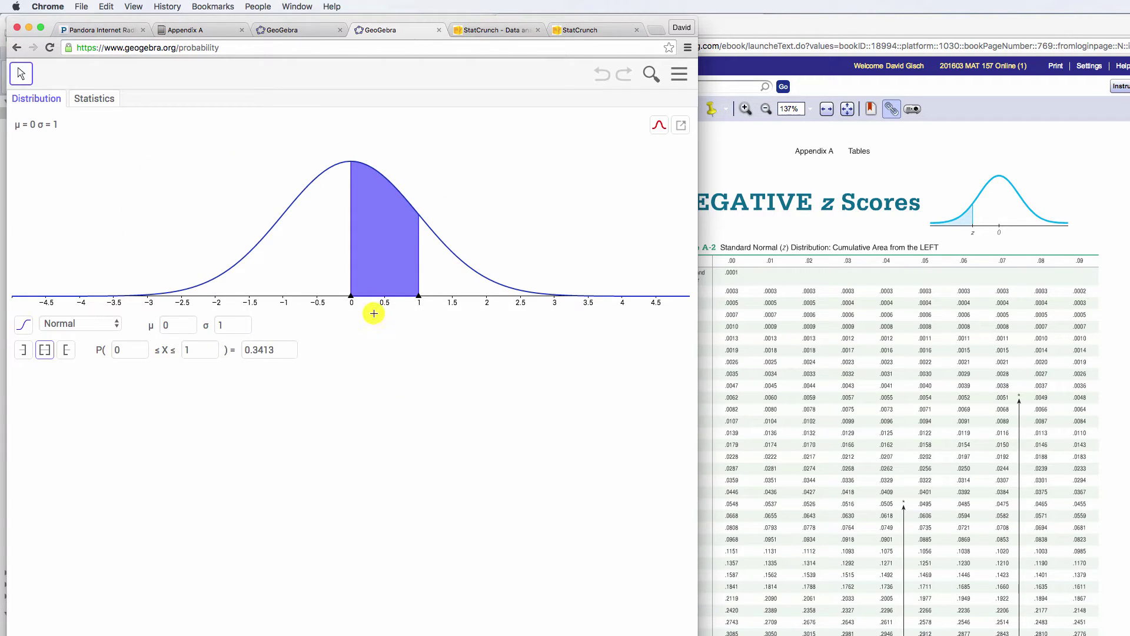
Switch to a left-tail area and drag the cutoff to about -2.15, giving 0.0157.
left_click(23, 352)
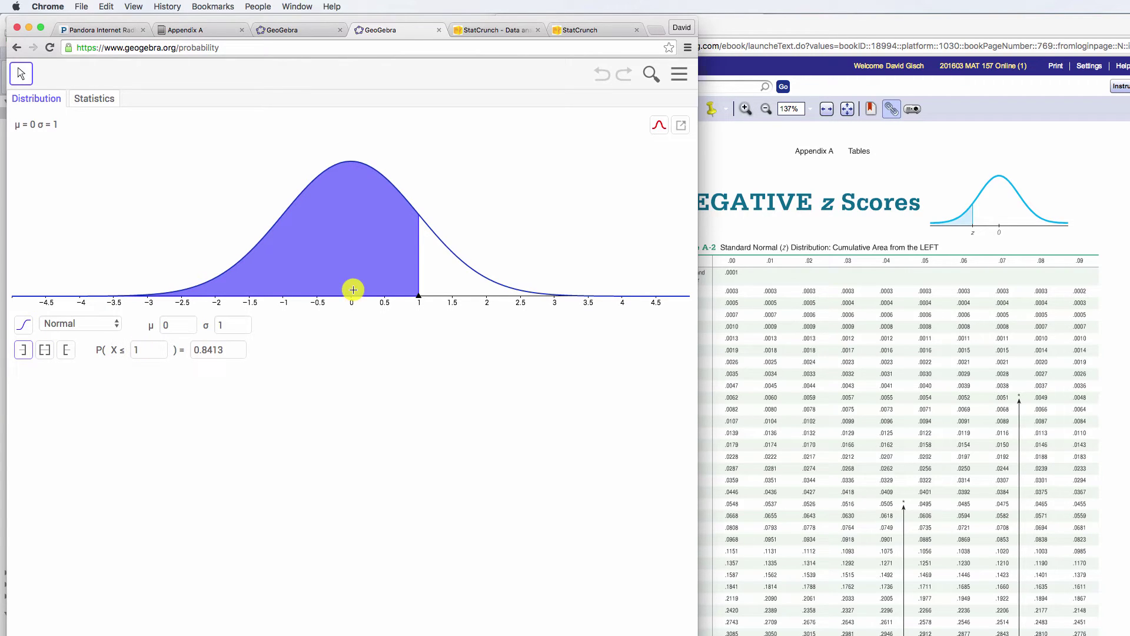
mouse_move(418, 297)
left_mouse_down()
mouse_move(139, 302)
mouse_move(230, 299)
left_mouse_up()
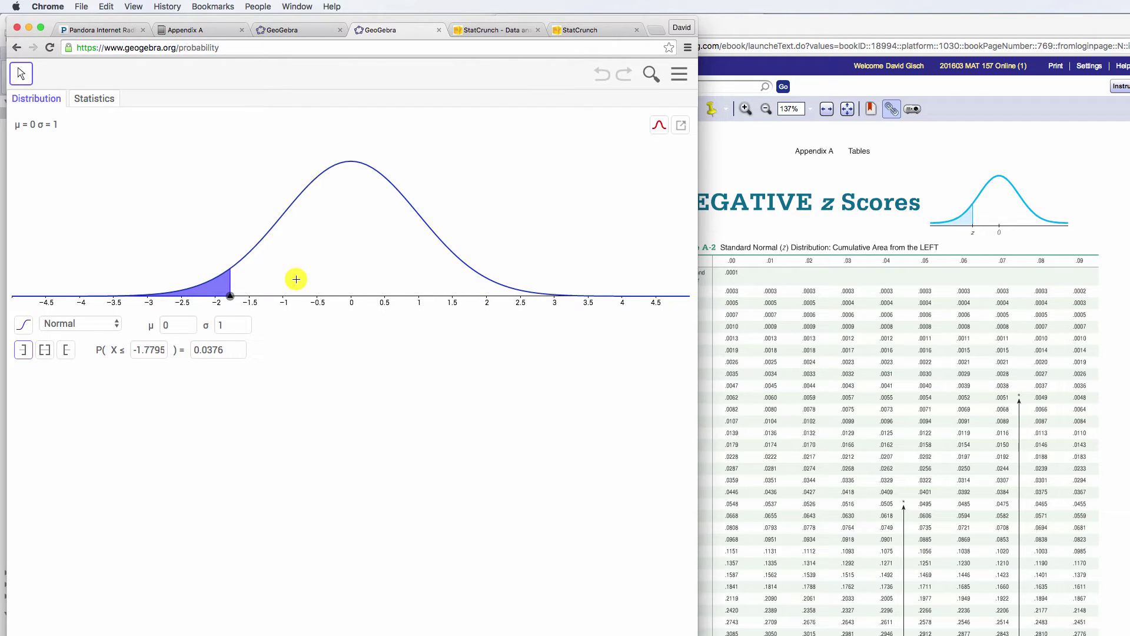
mouse_move(230, 298)
left_mouse_down()
mouse_move(177, 303)
mouse_move(205, 297)
left_mouse_up()
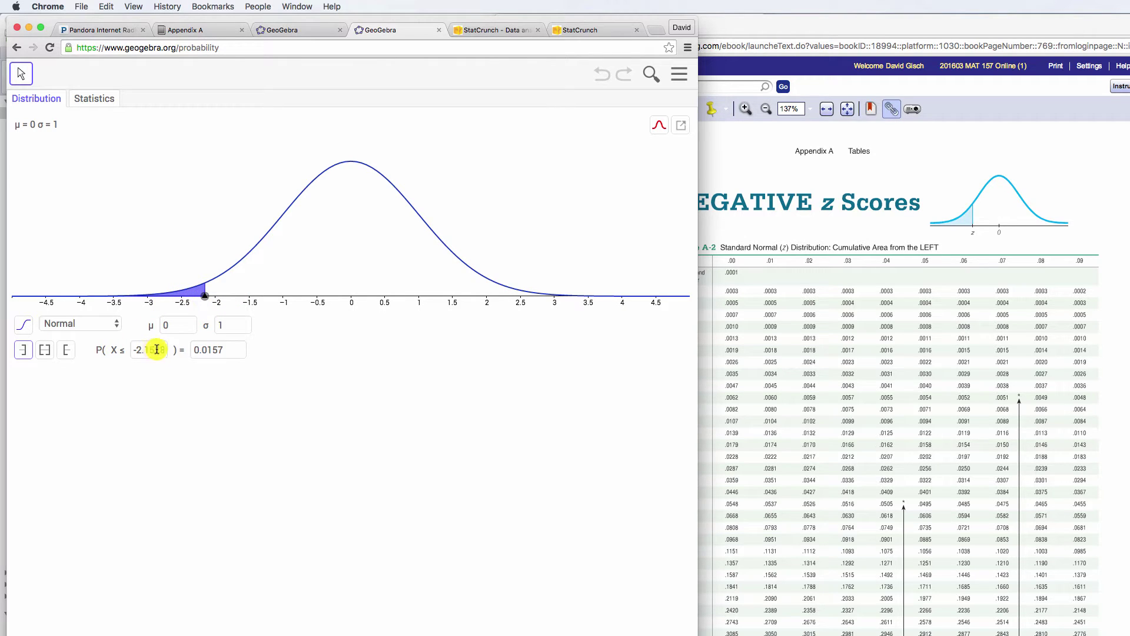
mouse_move(156, 350)
left_mouse_down()
mouse_move(145, 349)
mouse_move(174, 351)
left_mouse_up()
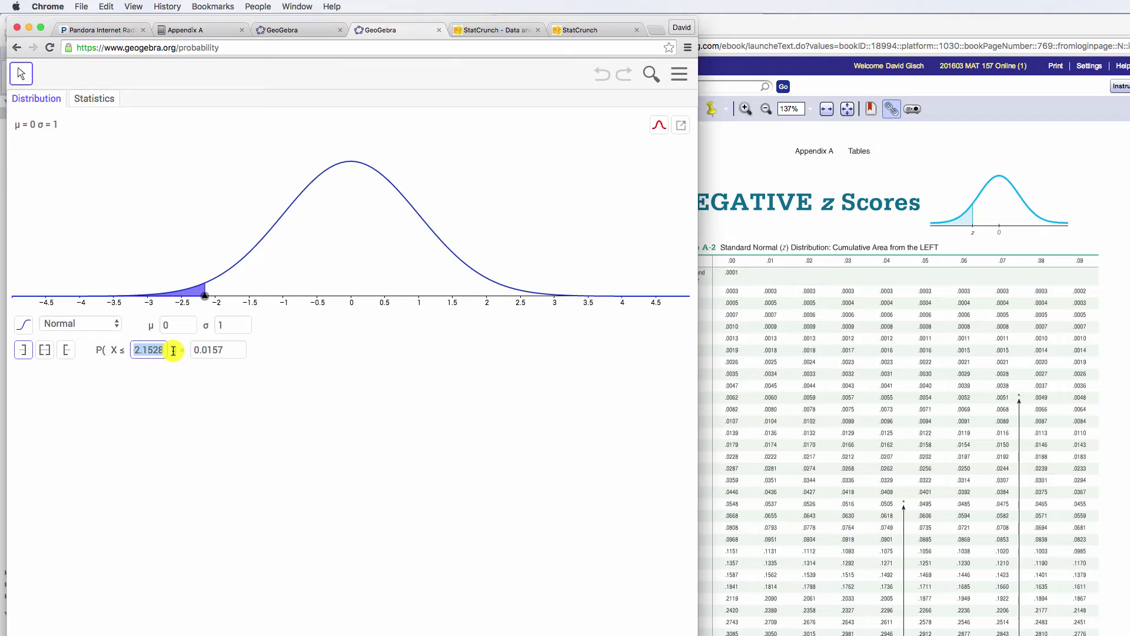
Enter -1.45 as the left-tail cutoff for an area of 0.0735, then bring up the textbook z table.
type("-1.45")
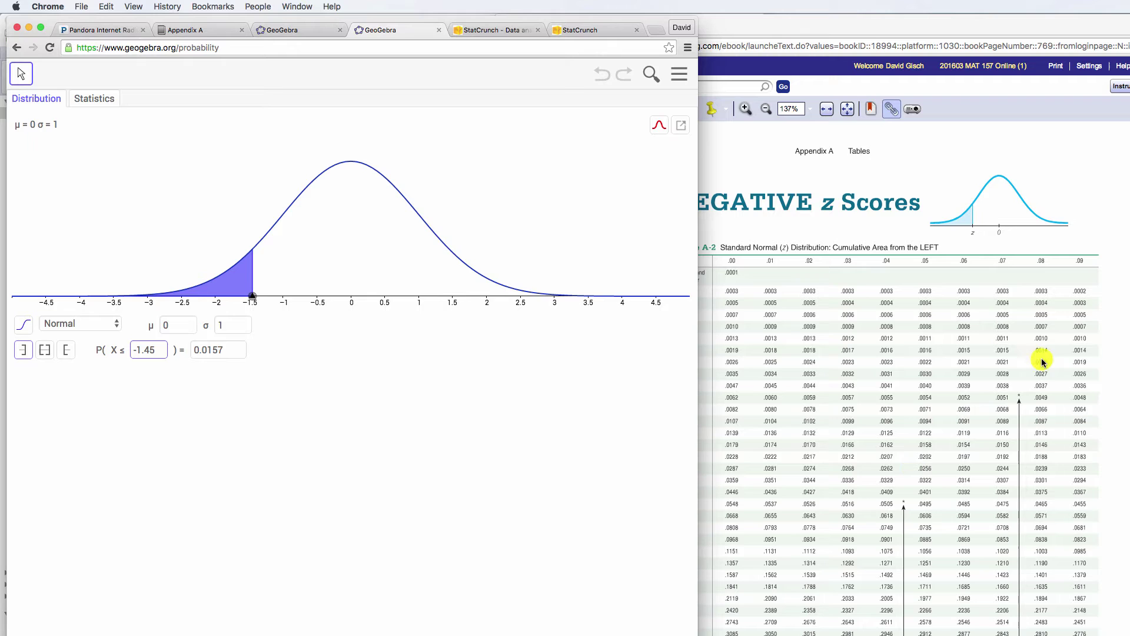
left_click(1111, 360)
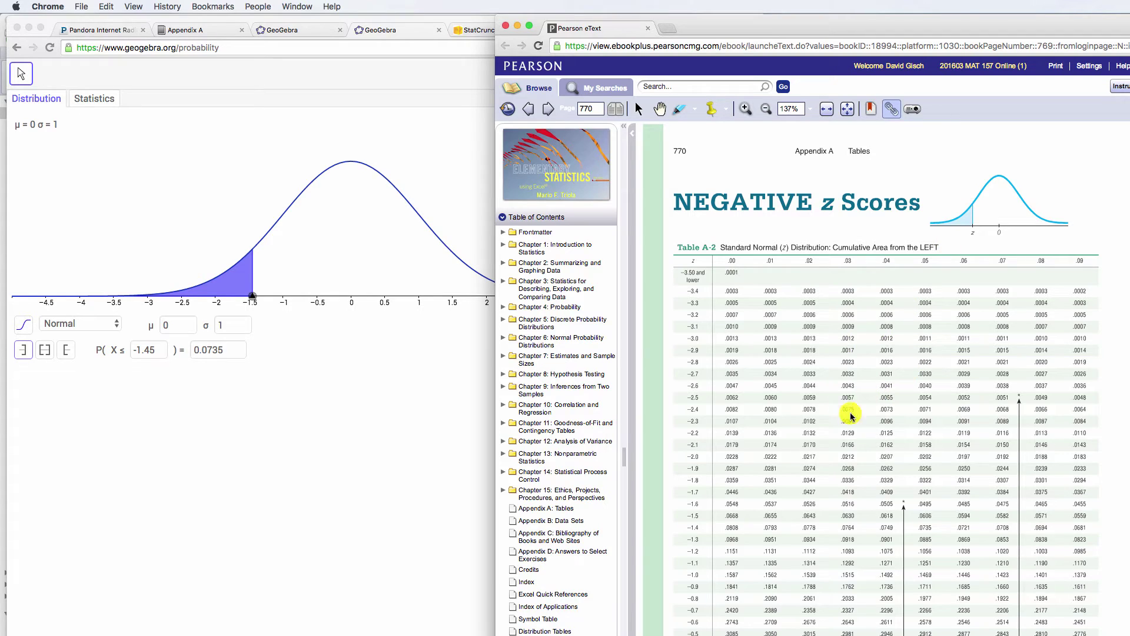
Drag the left-tail cutoff to -0.2604 (area 0.3973) and return to the textbook z table.
left_click(252, 296)
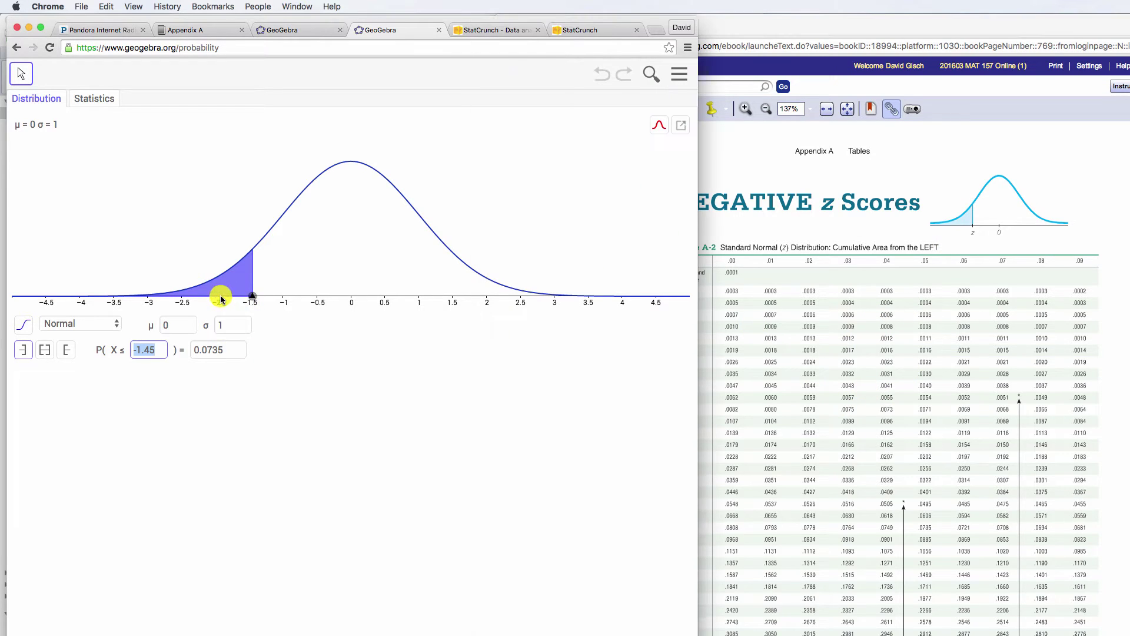
mouse_move(252, 296)
left_mouse_down()
mouse_move(154, 304)
mouse_move(345, 298)
mouse_move(202, 298)
mouse_move(334, 300)
left_mouse_up()
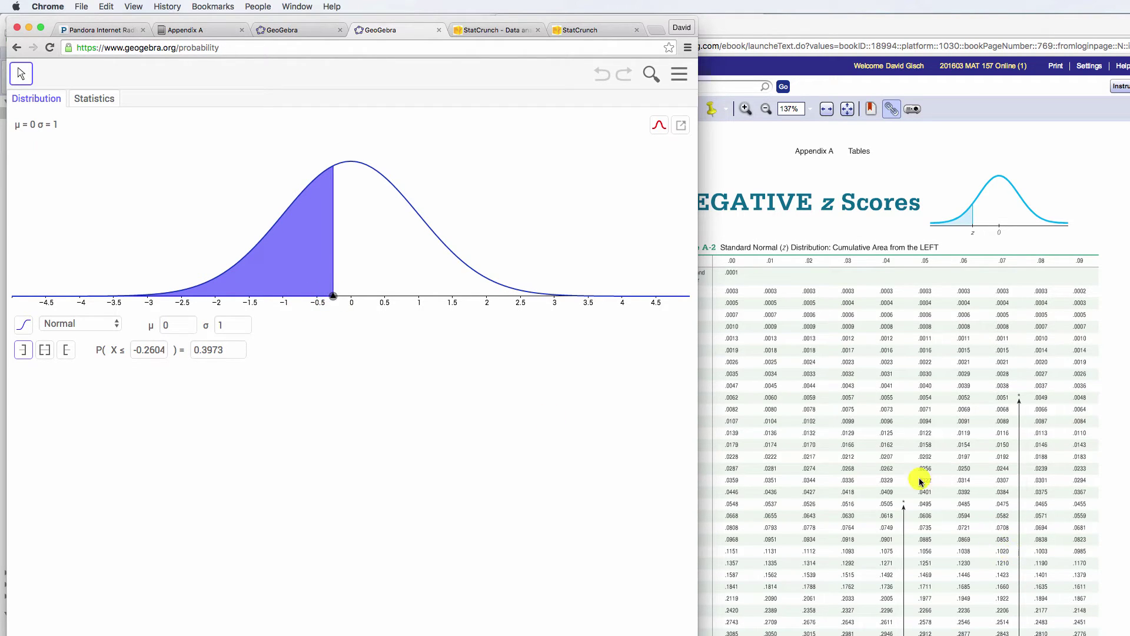
left_click(1121, 426)
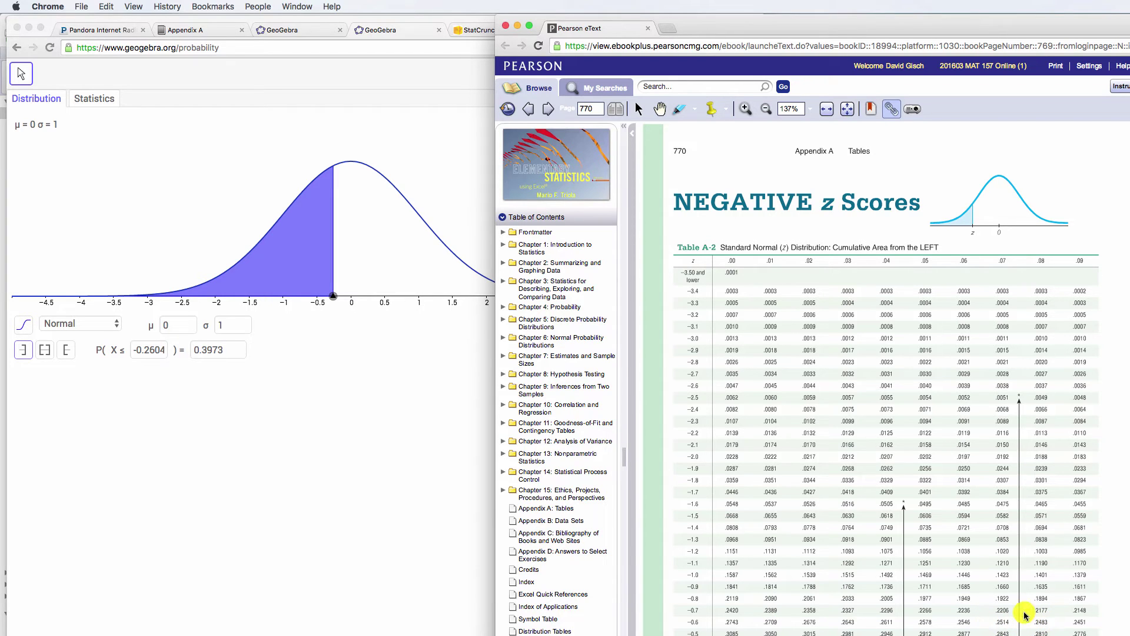
Turn to the positive z-score table on page 771 and move GeoGebra's cutoff to -0.3038 (0.3806).
left_click(547, 109)
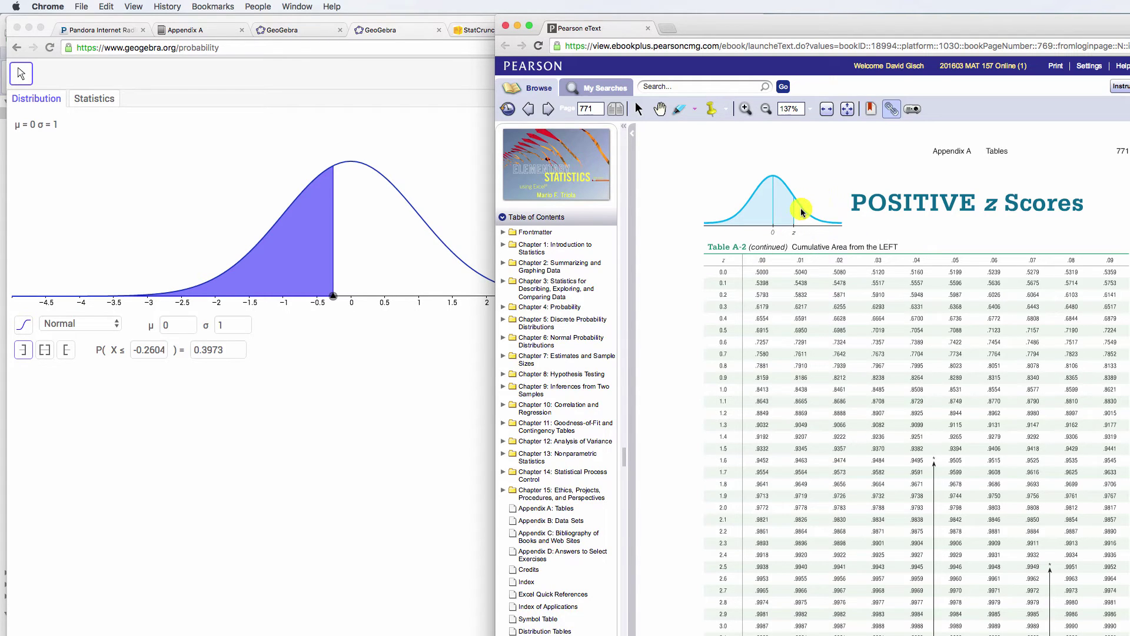
left_click(334, 295)
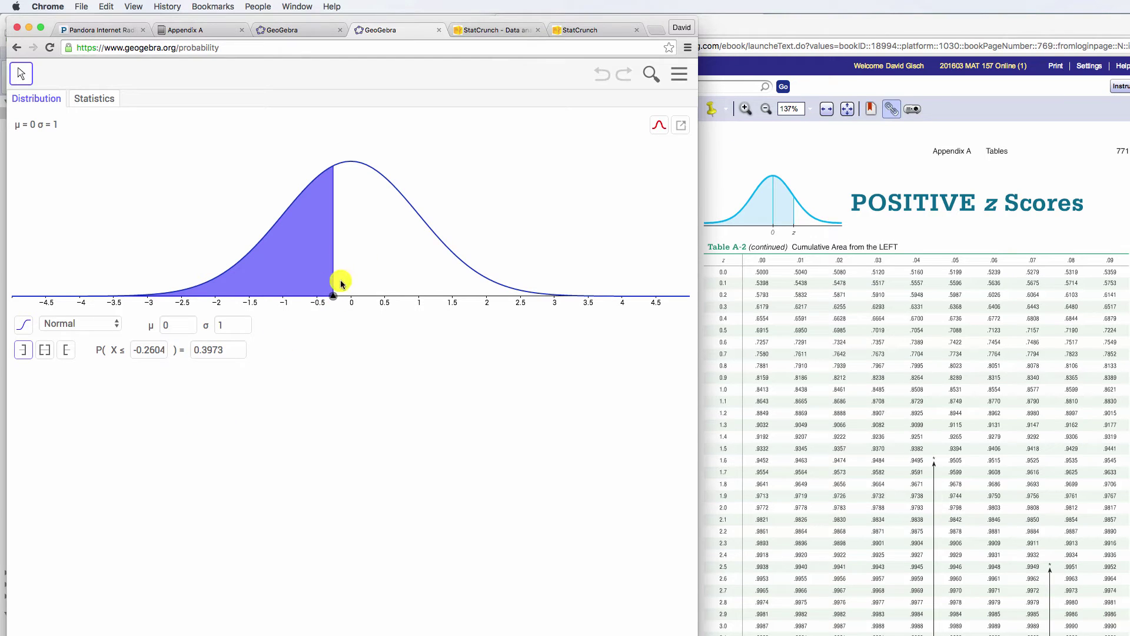
mouse_move(334, 296)
left_mouse_down()
mouse_move(522, 301)
mouse_move(323, 288)
mouse_move(332, 293)
left_mouse_up()
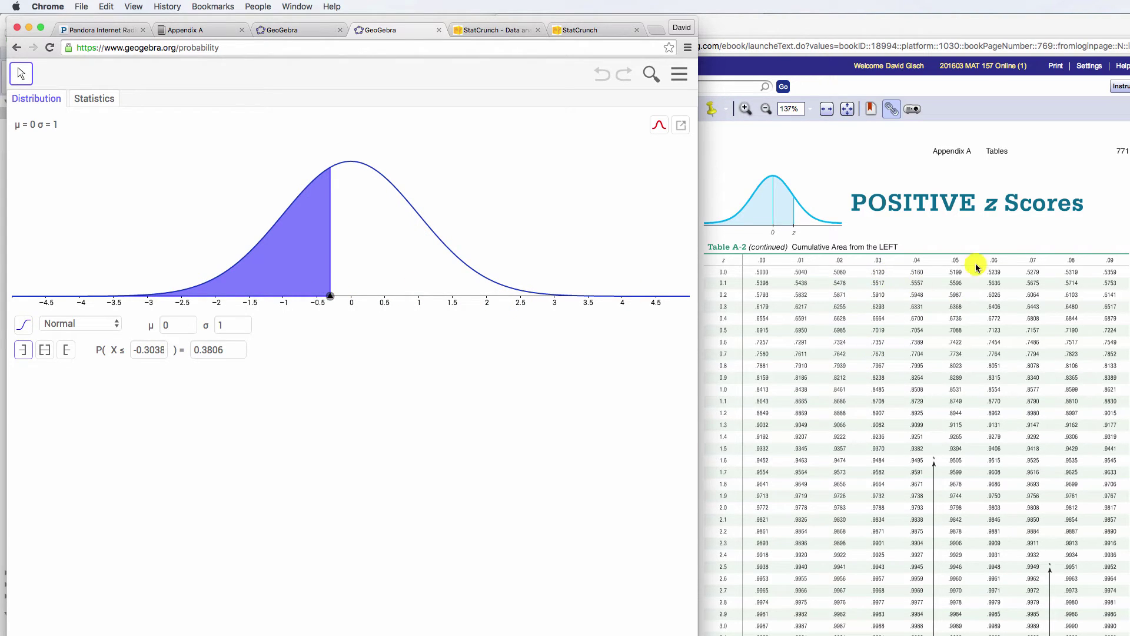
left_click(825, 171)
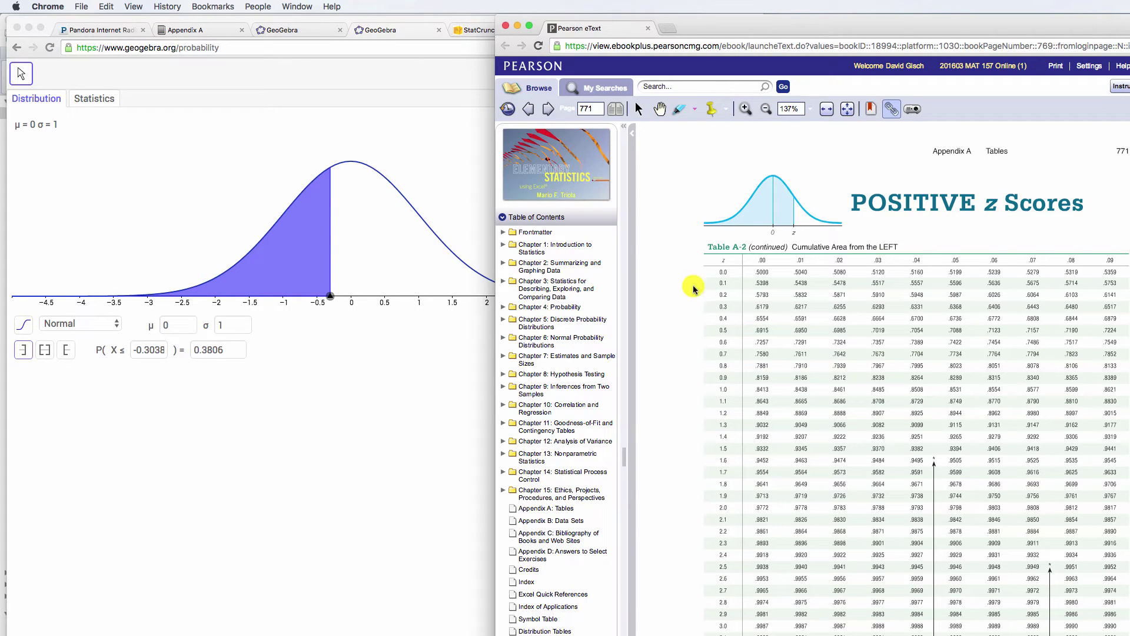
Switch to an interval area with bounds -1.325 and 0.689, giving 0.662, and compare with the z table.
left_click(46, 349)
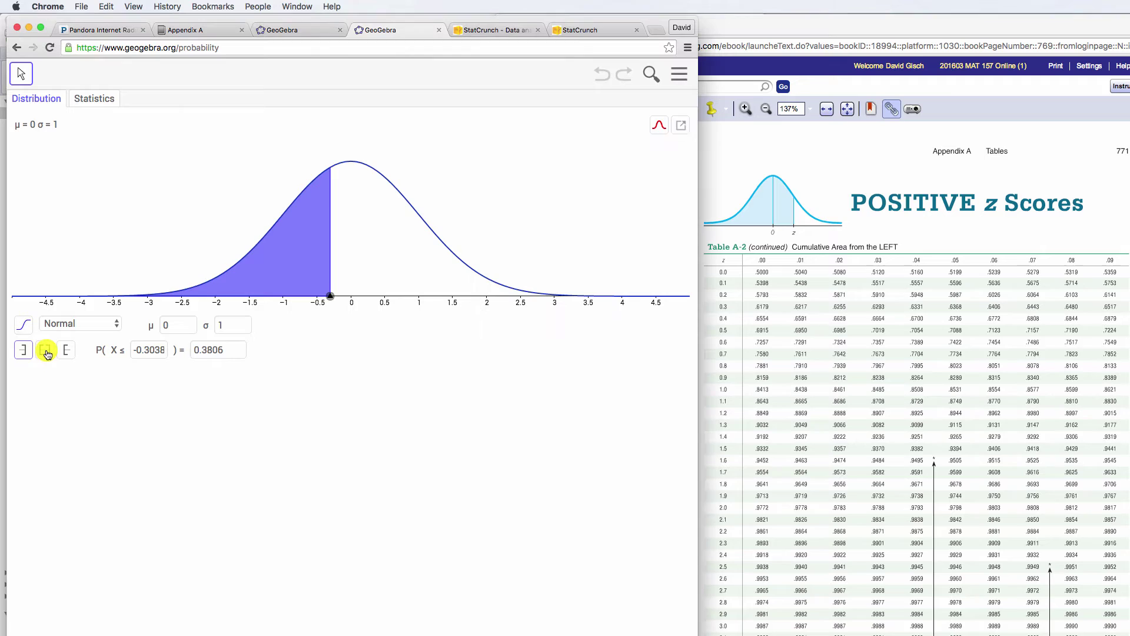
left_click(44, 351)
left_click_drag(284, 299, 219, 300)
left_click_drag(418, 298, 400, 301)
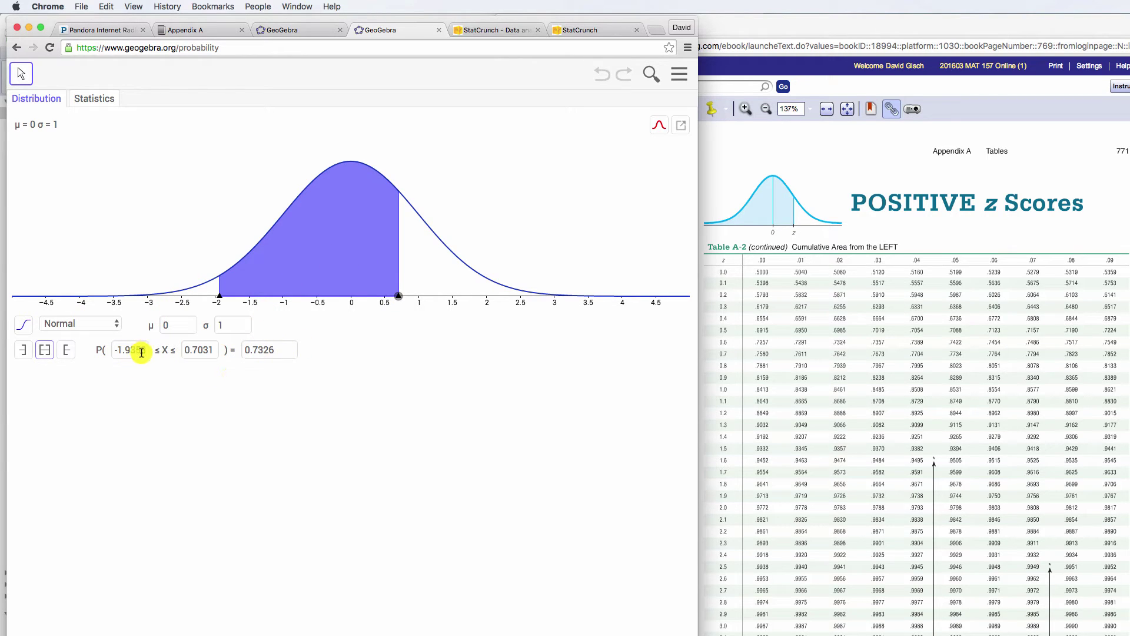
left_click_drag(112, 349, 153, 348)
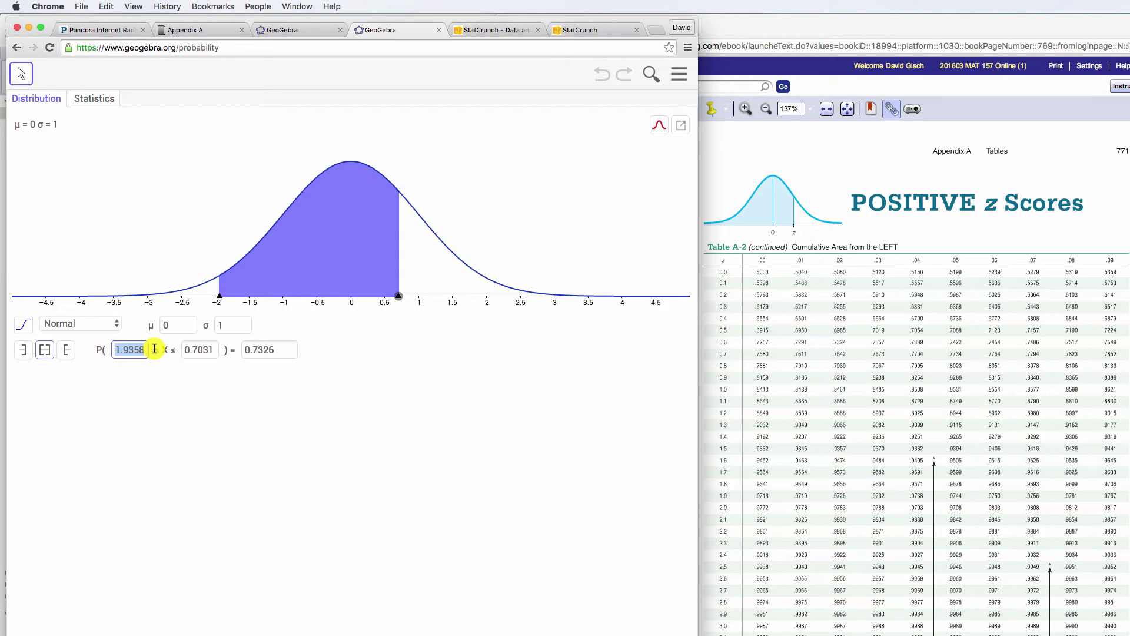
type("-1.325")
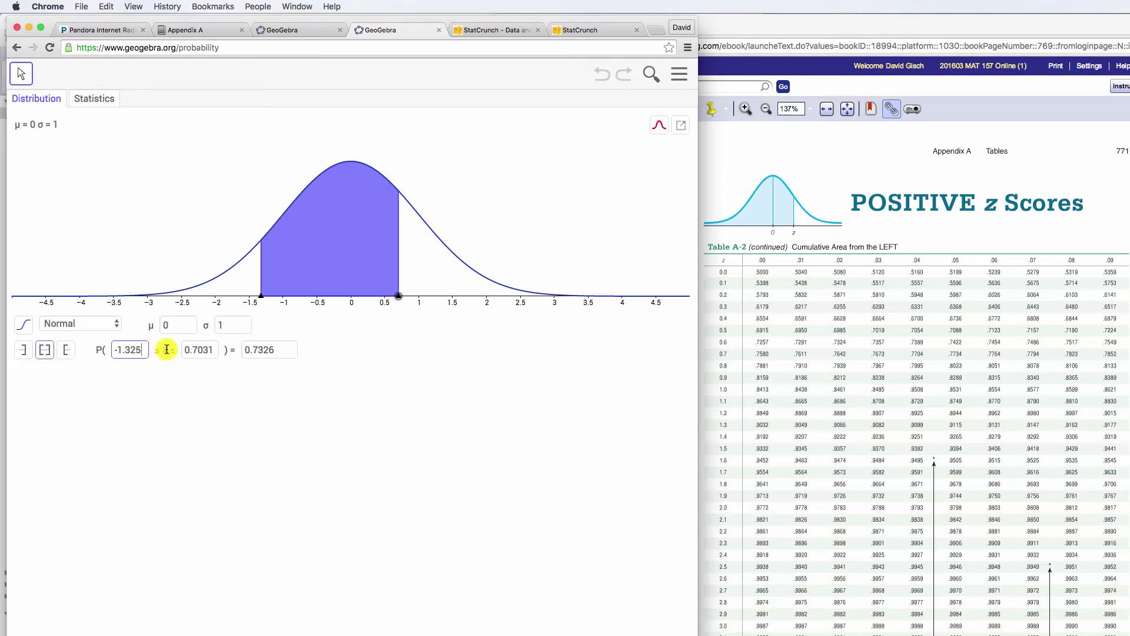
left_click(194, 350)
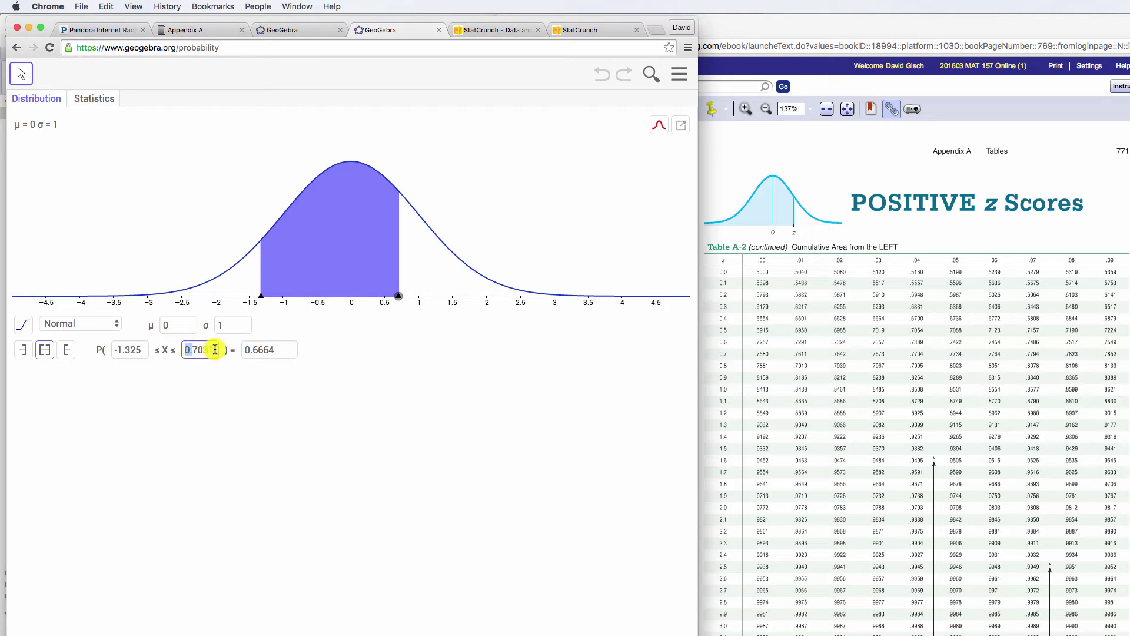
key("shift+End")
key("BackSpace")
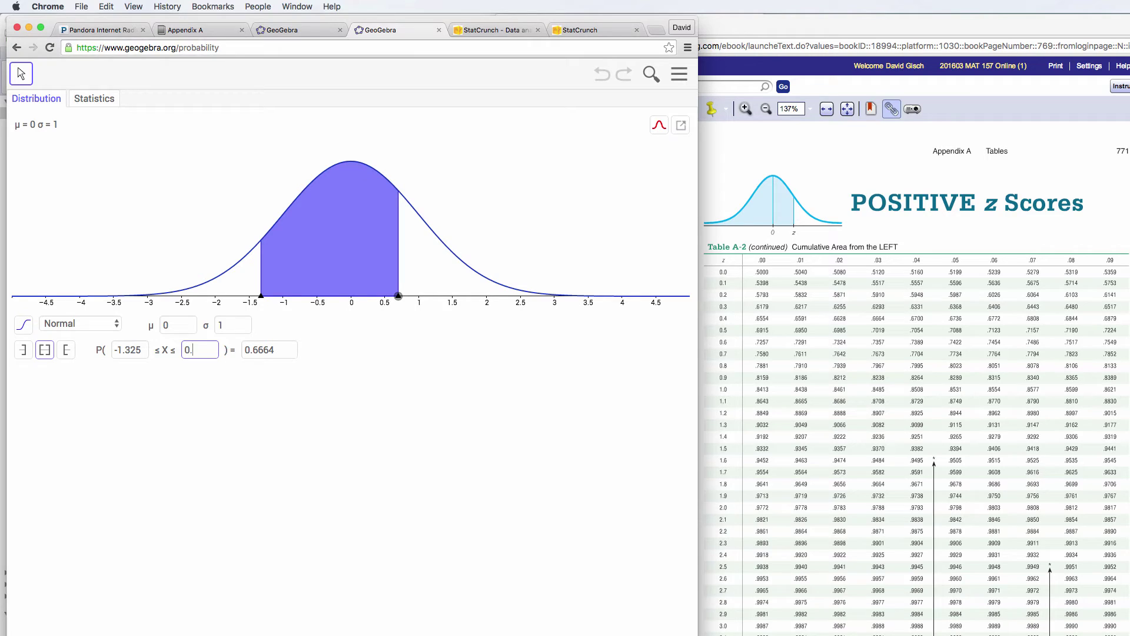
type("689")
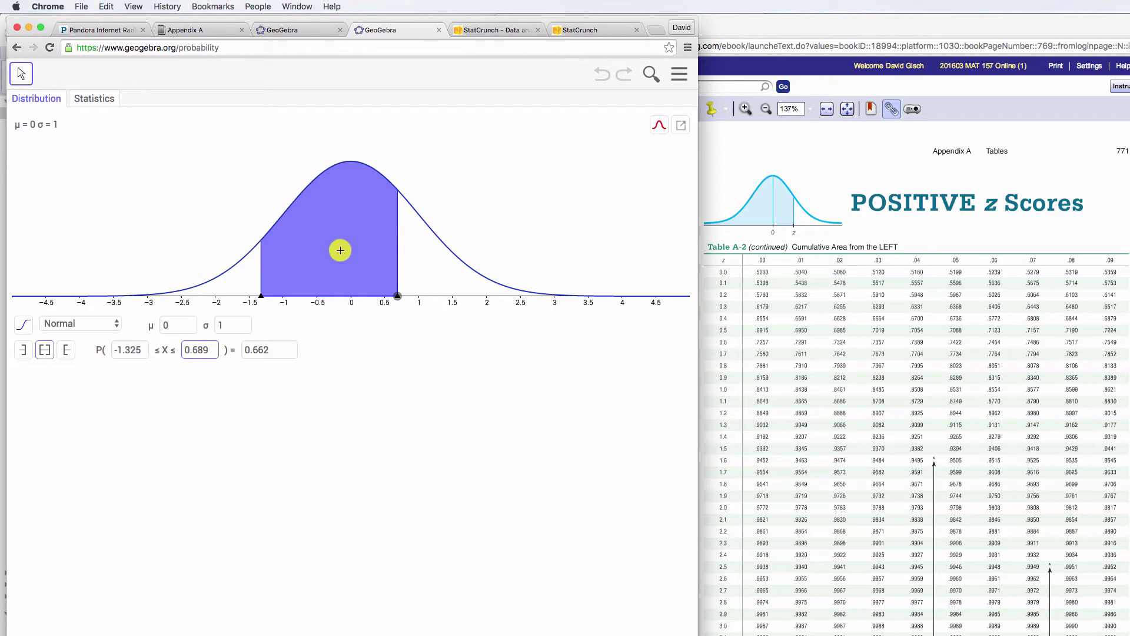
left_click(1052, 244)
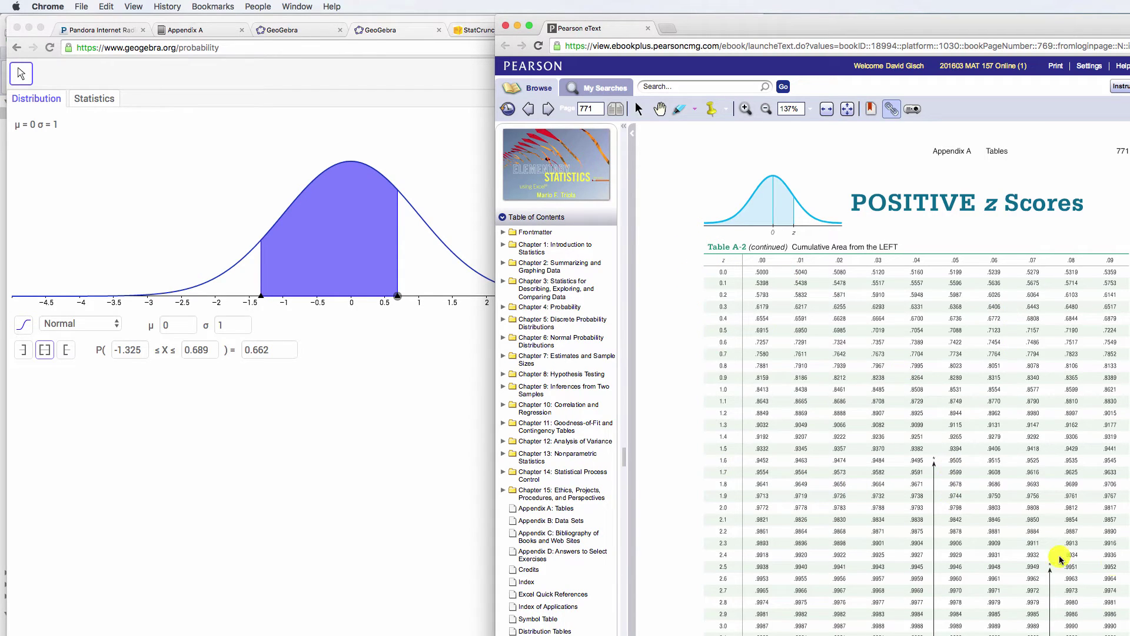
left_click(139, 182)
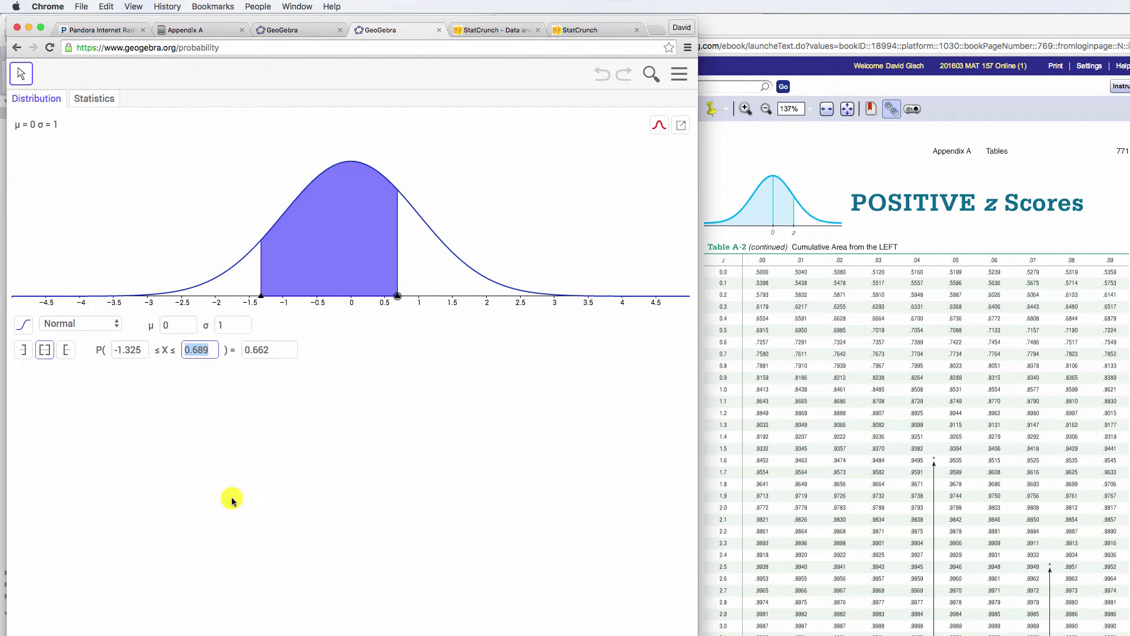
Switch to the StatCrunch tab and open the Stat > Calculators menu.
left_click(581, 28)
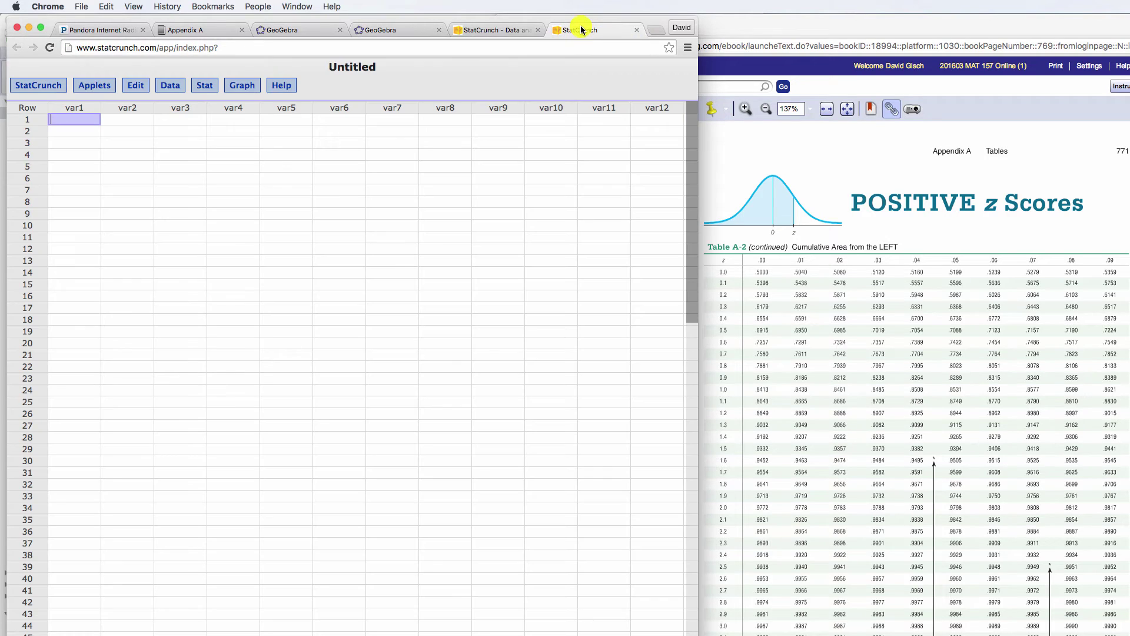
left_click(203, 92)
mouse_move(210, 104)
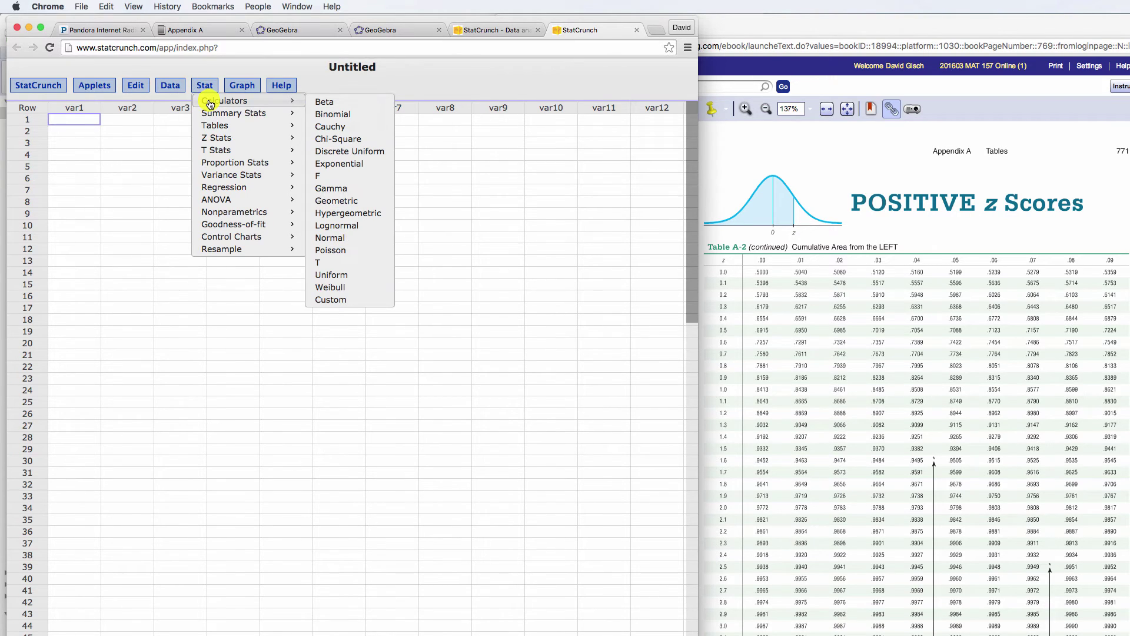
In the Normal calculator, compute the standard normal probability between -1.589 and 1.352.
left_click(339, 242)
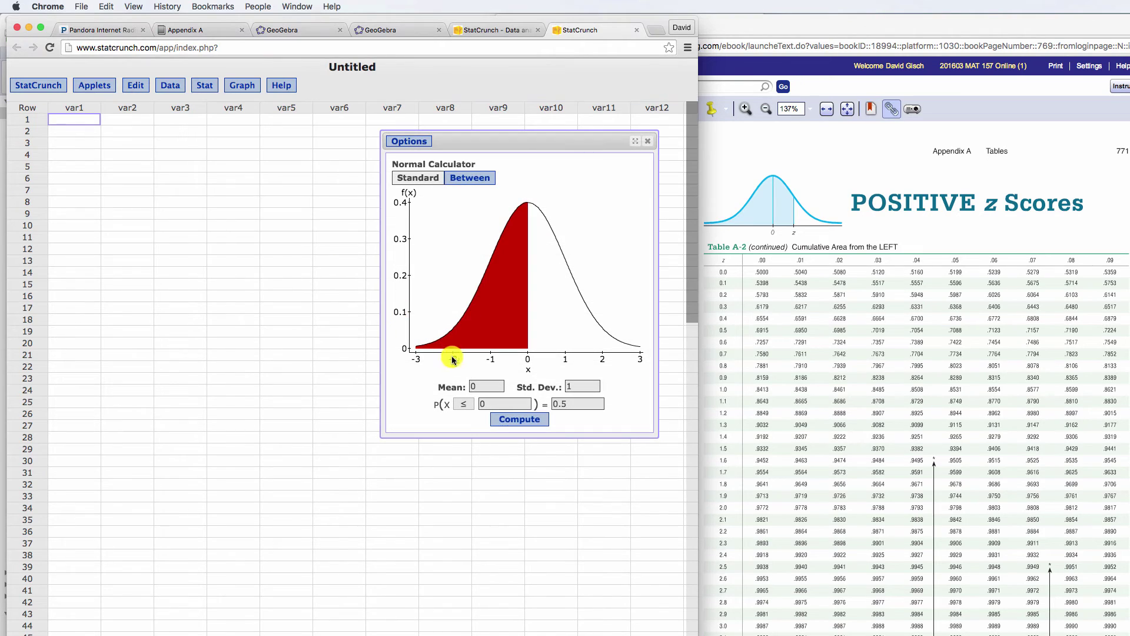
left_click(473, 179)
left_click(467, 404)
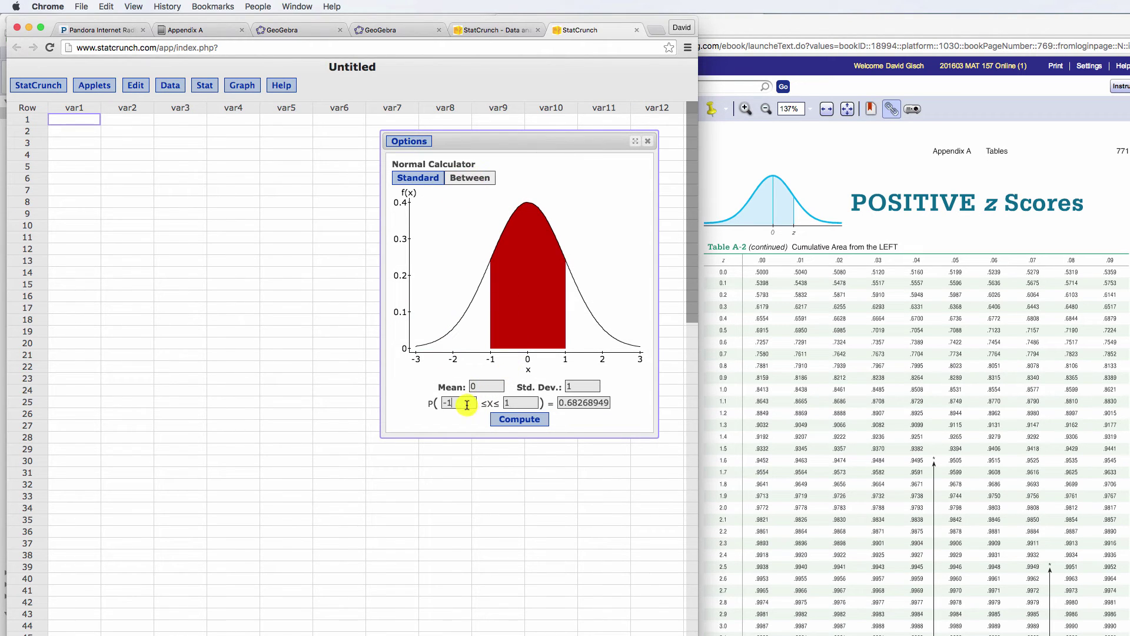
type("-1.589")
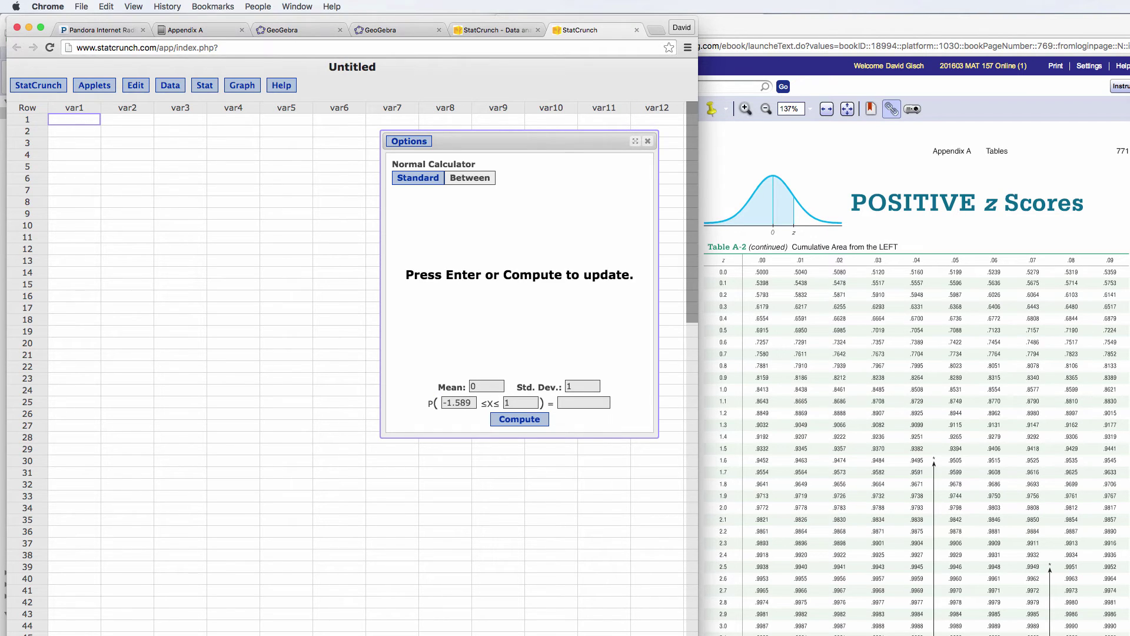
left_click(513, 400)
type(".352")
key("Return")
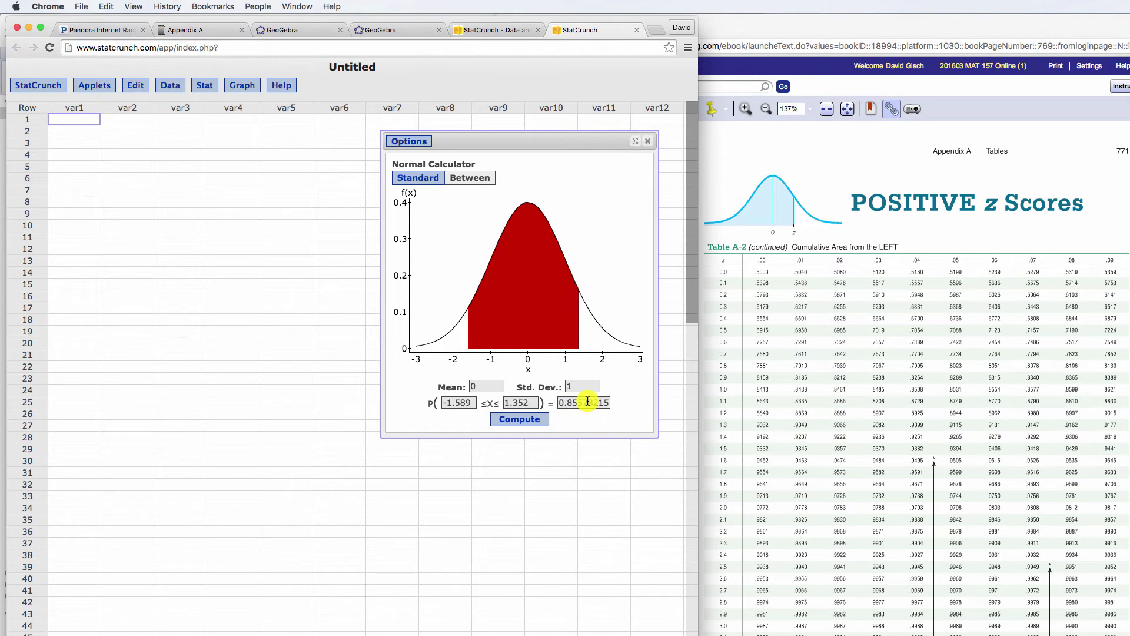
Compute the single-bound probability P(X ≤ -1.32).
left_click(418, 177)
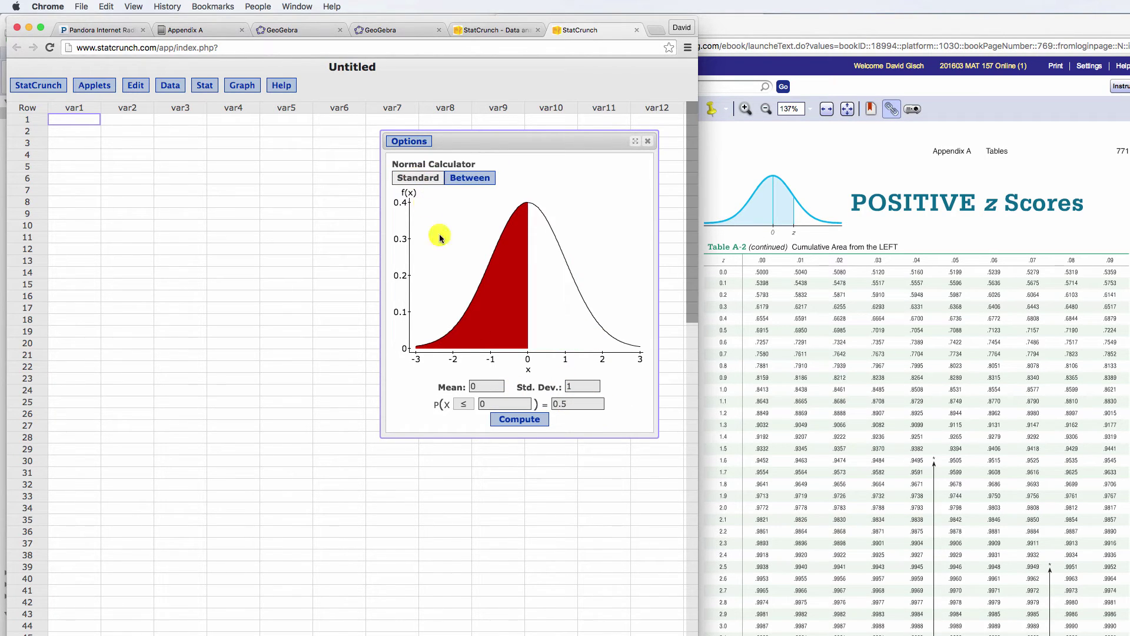
left_click(463, 404)
left_click(466, 415)
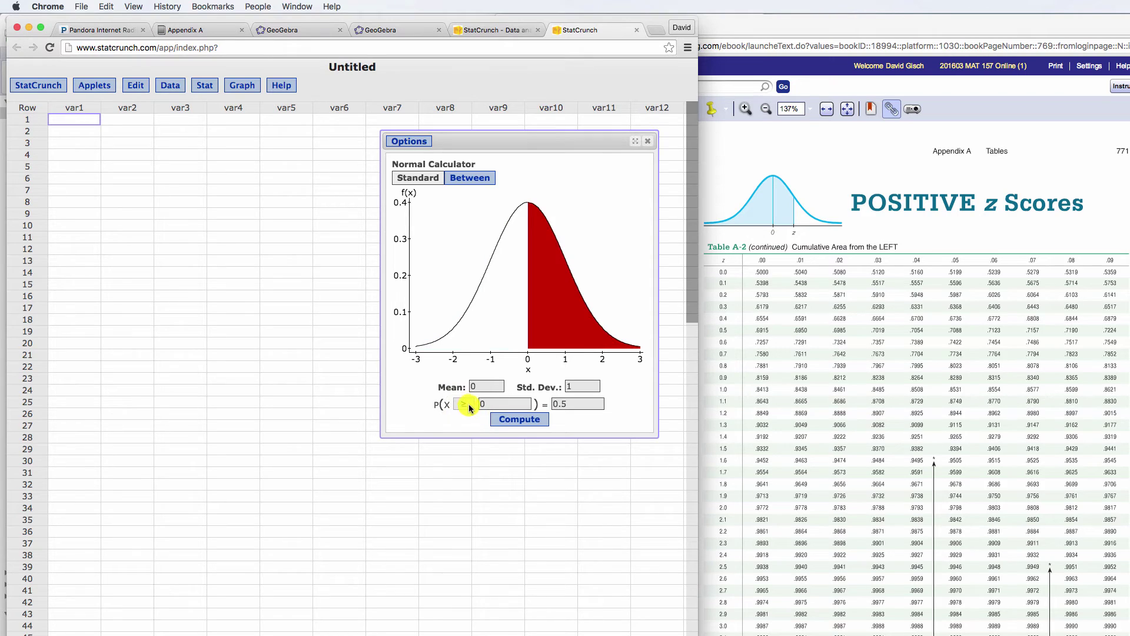
key("Up")
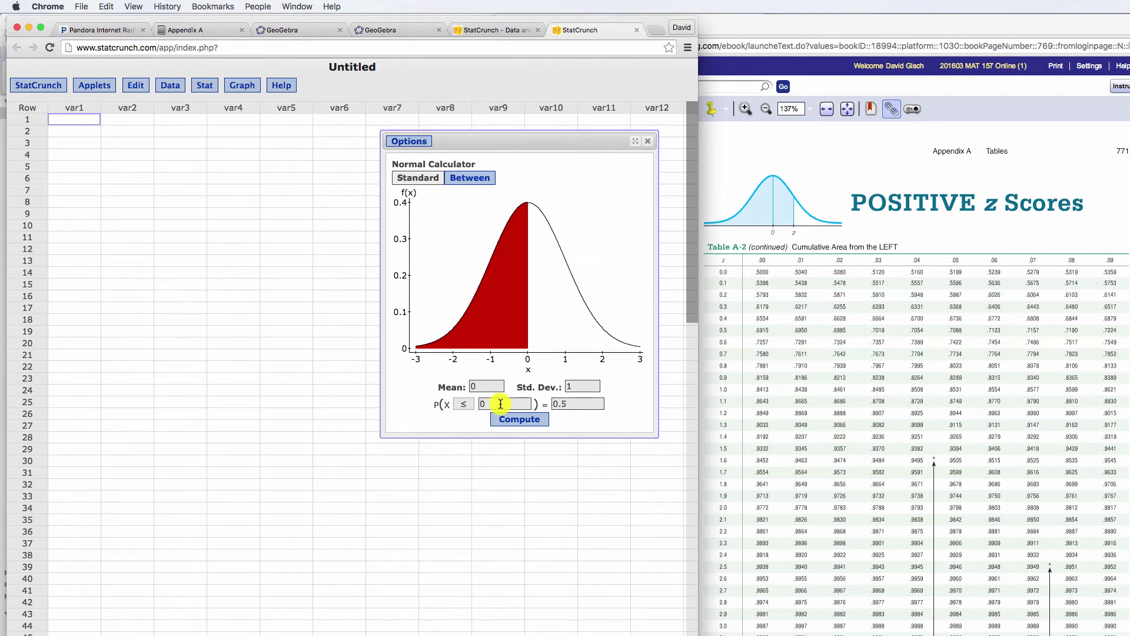
left_click(480, 404)
type("1.32")
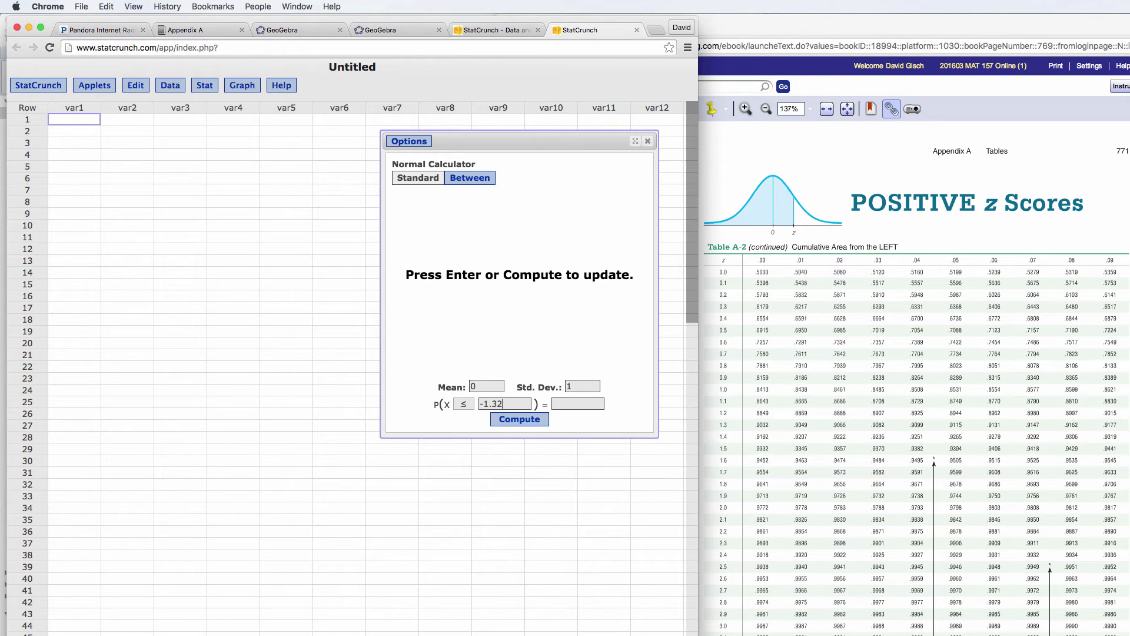
key("Return")
Get P(X ≥ -1.32) instead, then close the calculator and return to the textbook.
left_click(466, 404)
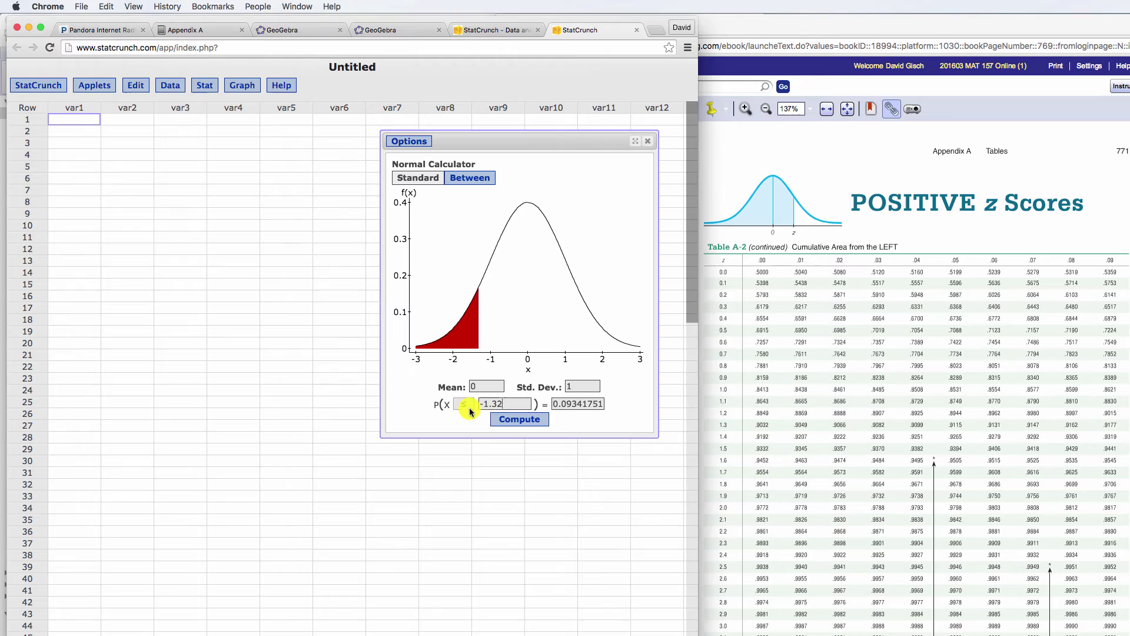
left_click(467, 413)
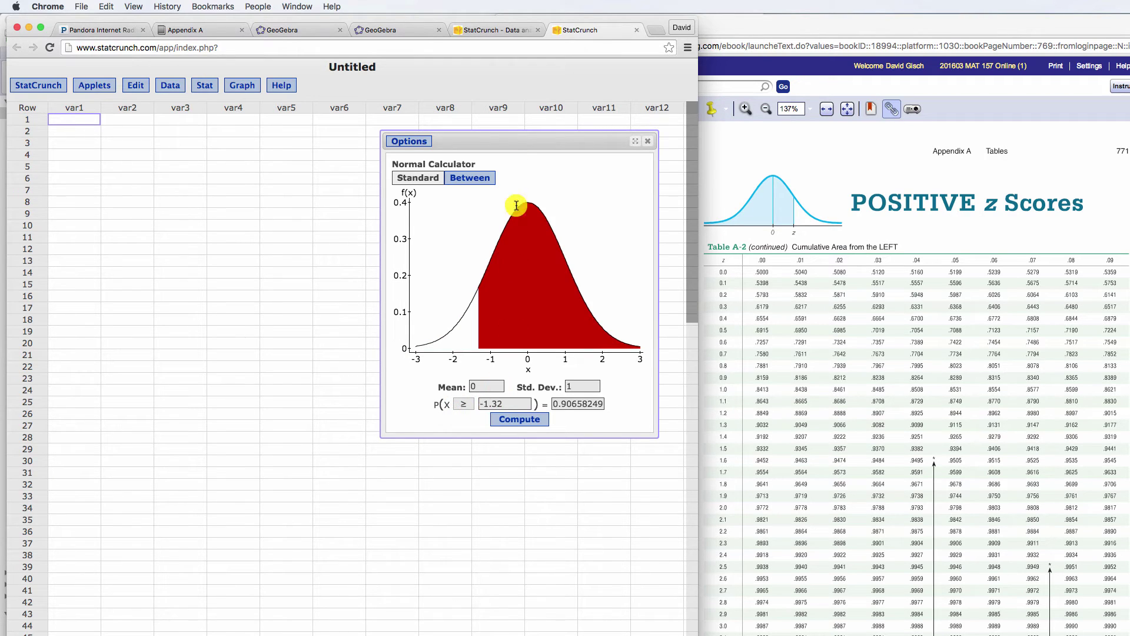
left_click(647, 141)
left_click(874, 200)
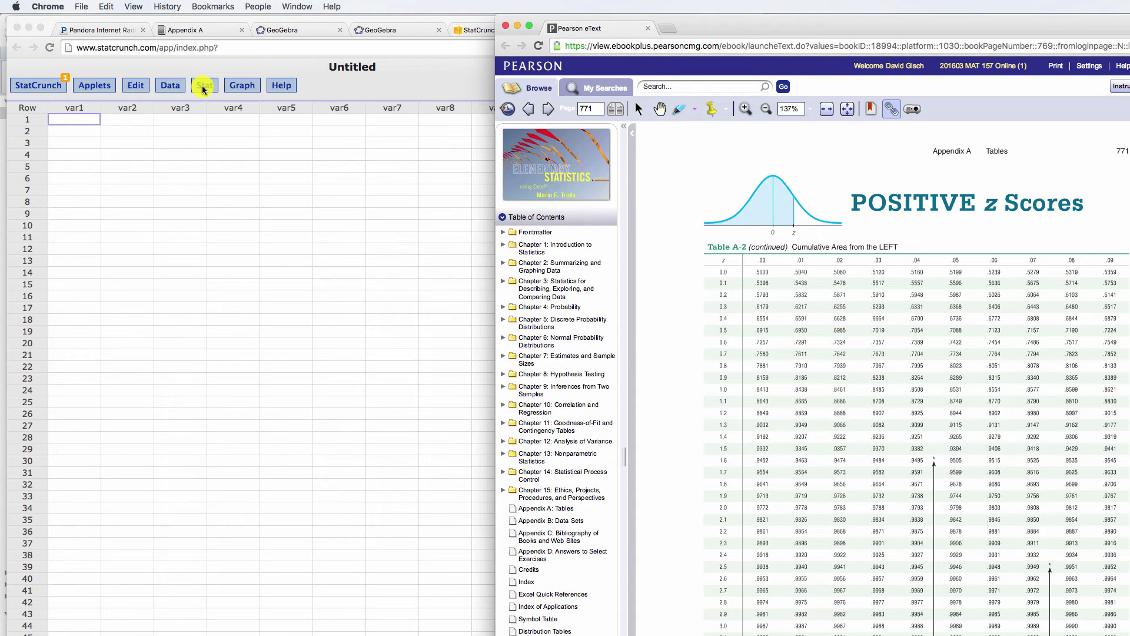
Page back from 771 to page 769, Table A-1 Binomial Probabilities.
left_click(529, 110)
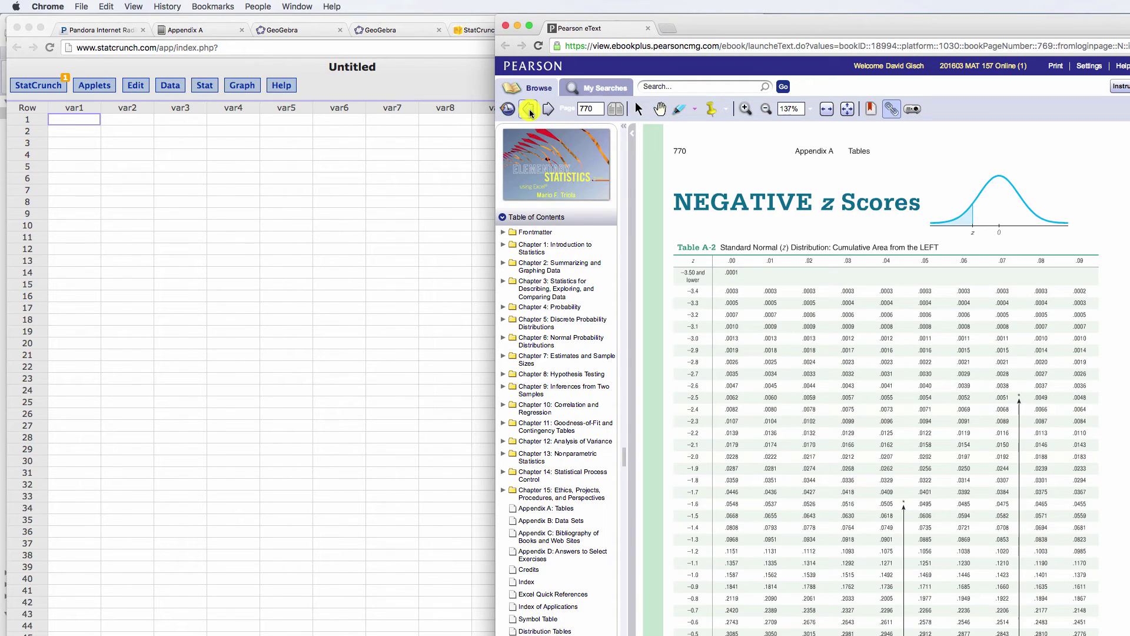
left_click(529, 110)
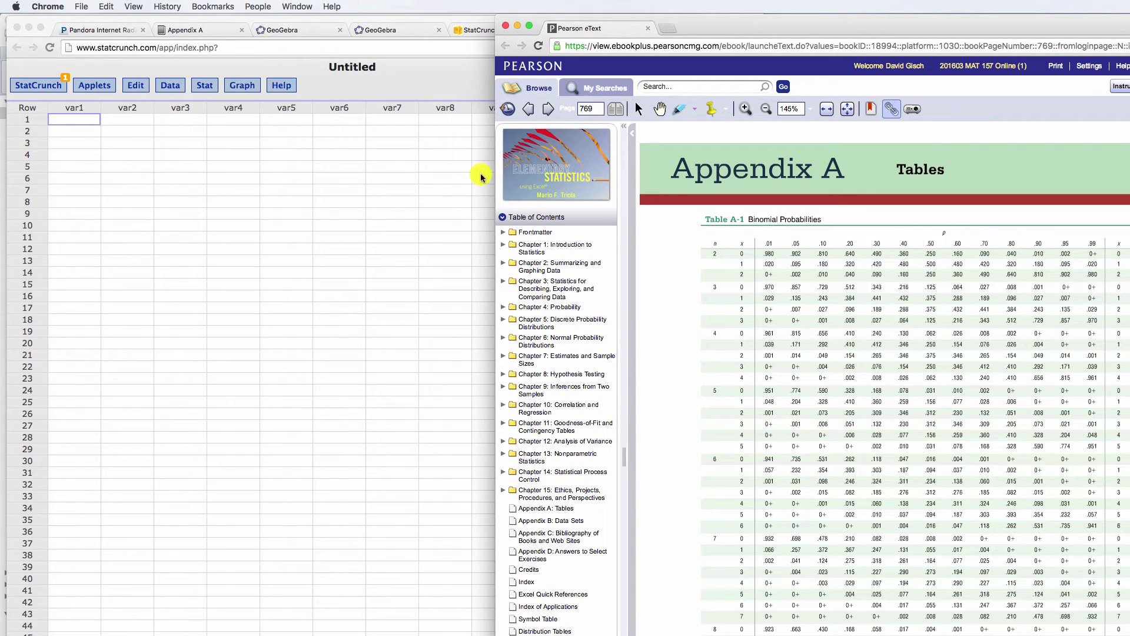
Use StatCrunch's Binomial calculator with n = 20, p = .3 to get P(X ≤ 8) = 0.88666854.
left_click(340, 199)
left_click(205, 85)
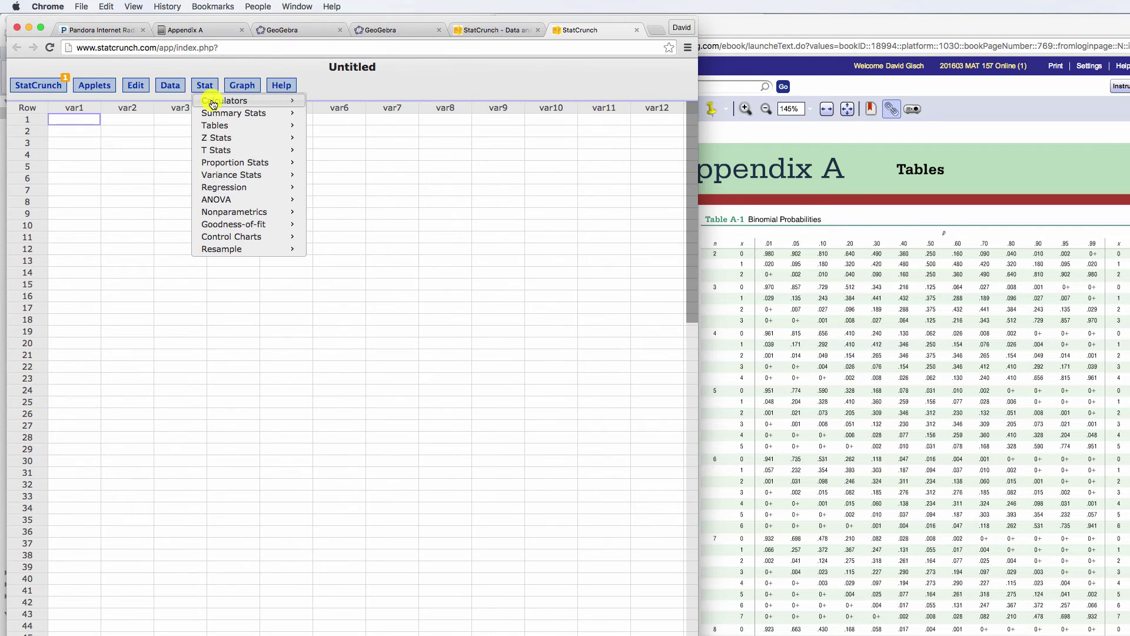
mouse_move(213, 104)
left_click(330, 114)
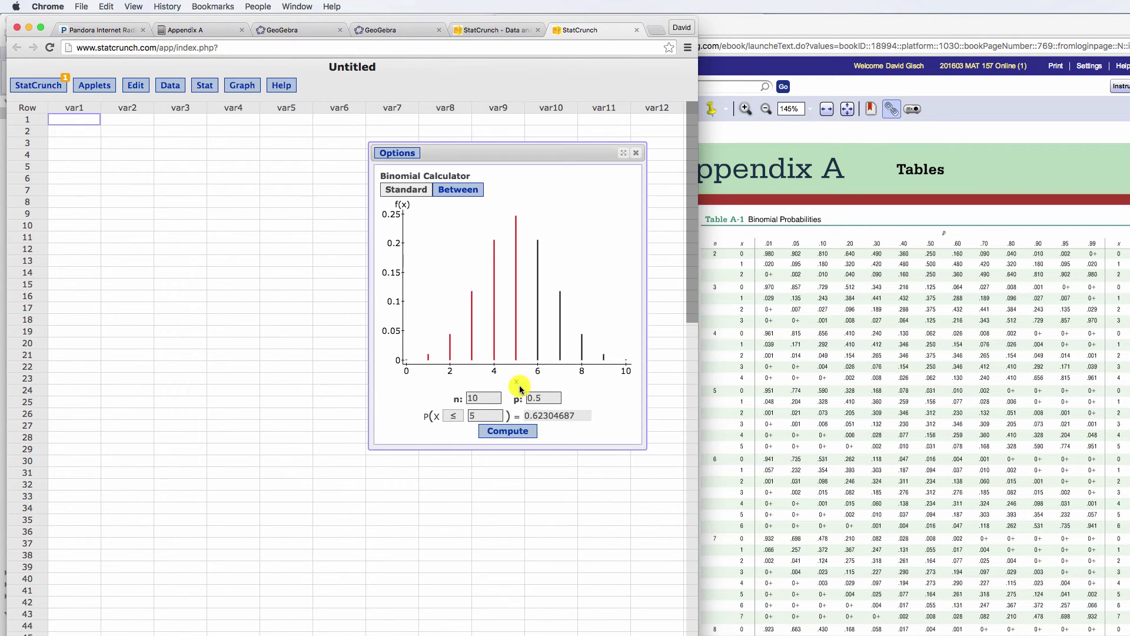
left_click_drag(489, 398, 452, 392)
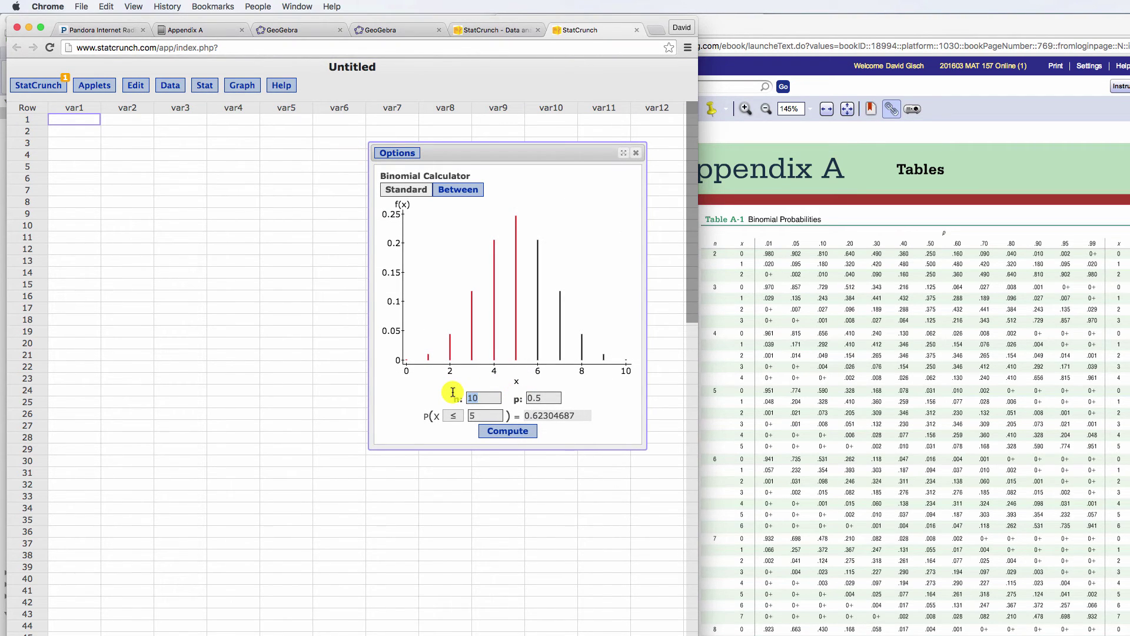
type("2")
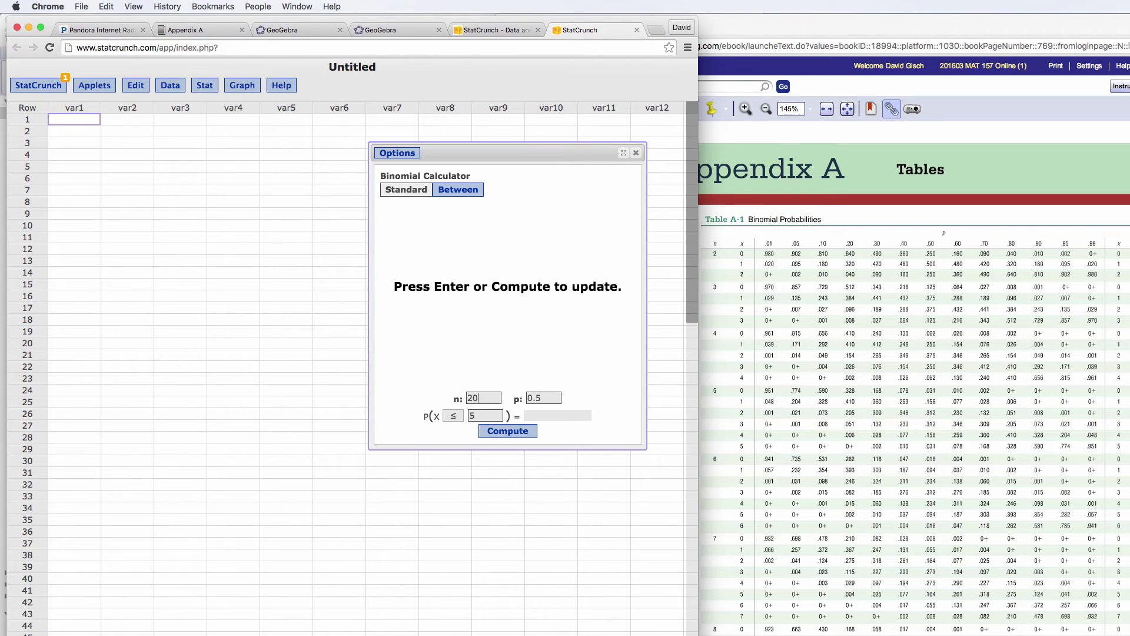
left_click_drag(550, 398, 463, 419)
type(".")
type("8")
left_click(511, 431)
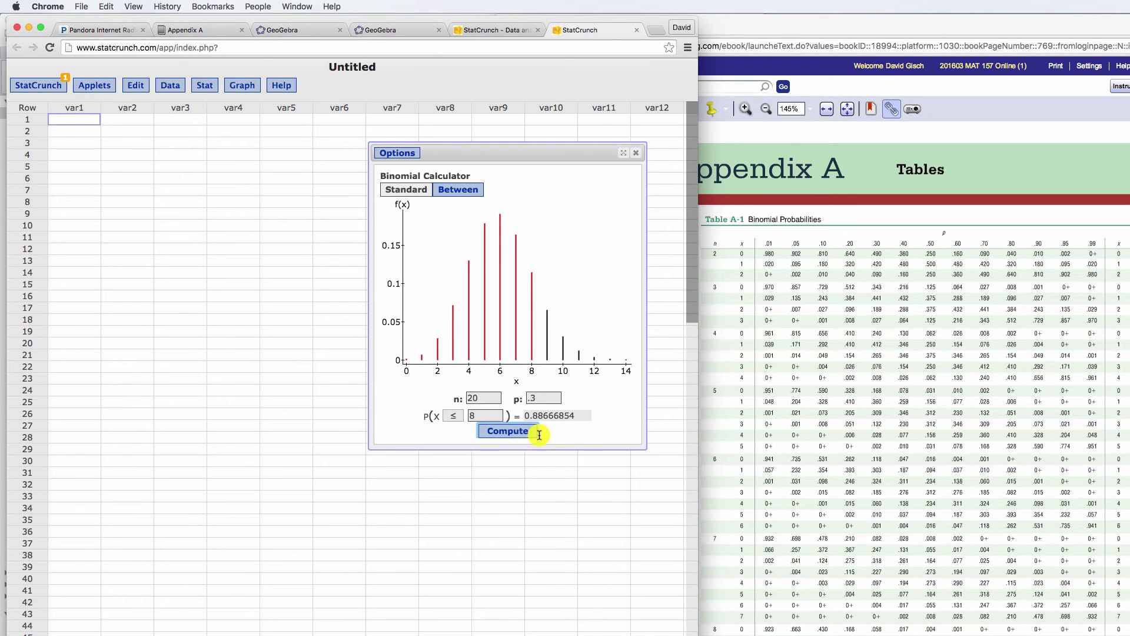
left_click(627, 158)
left_click(823, 292)
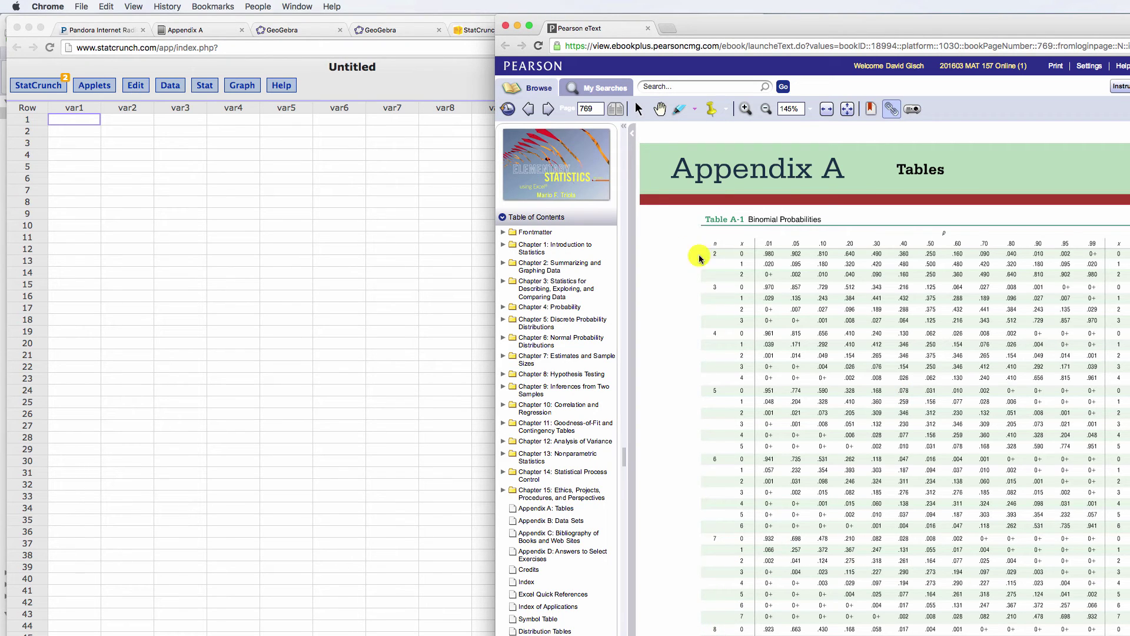
Page forward to Table A-3, critical t values, on page 772.
left_click(549, 111)
left_click(549, 110)
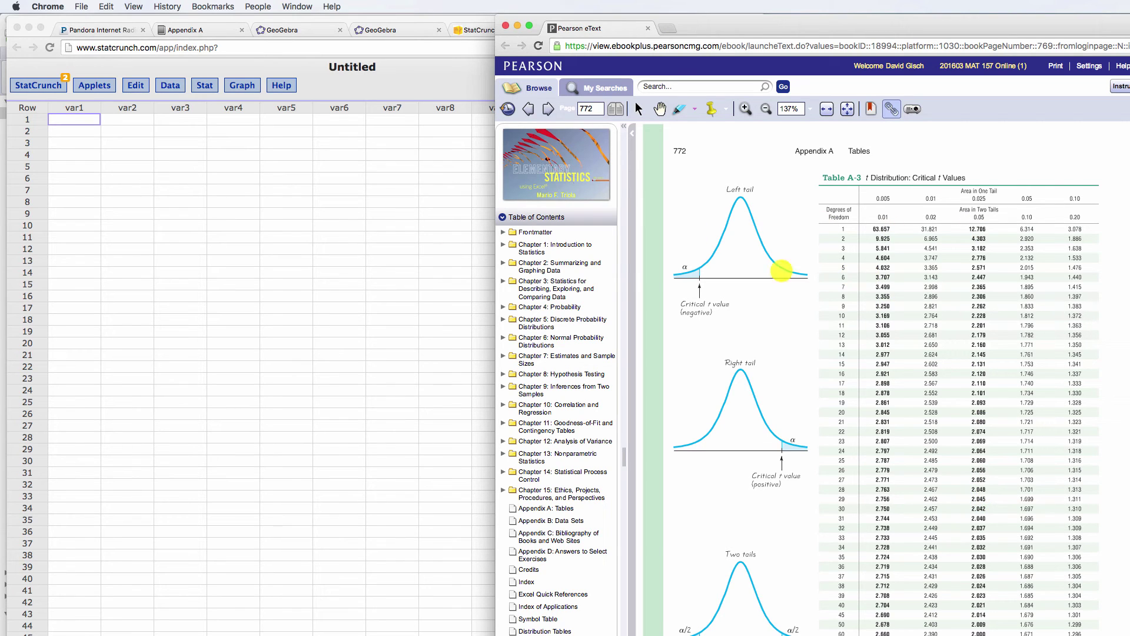
Open the StatCrunch T calculator and set degrees of freedom to 18.
left_click(207, 90)
left_click(209, 91)
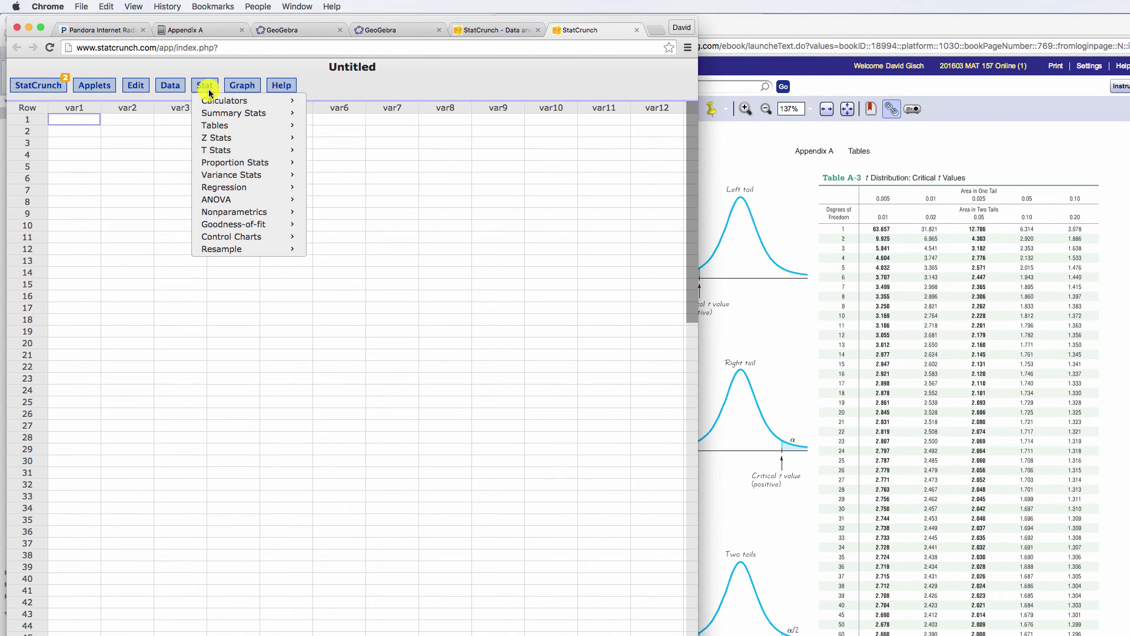
mouse_move(218, 104)
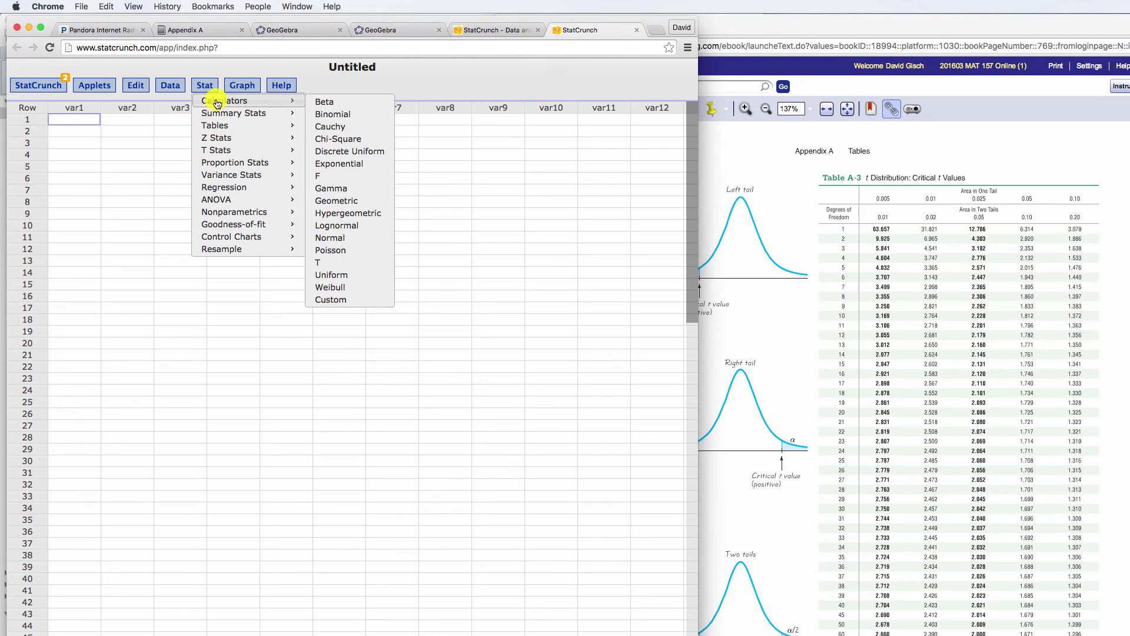
left_click(332, 264)
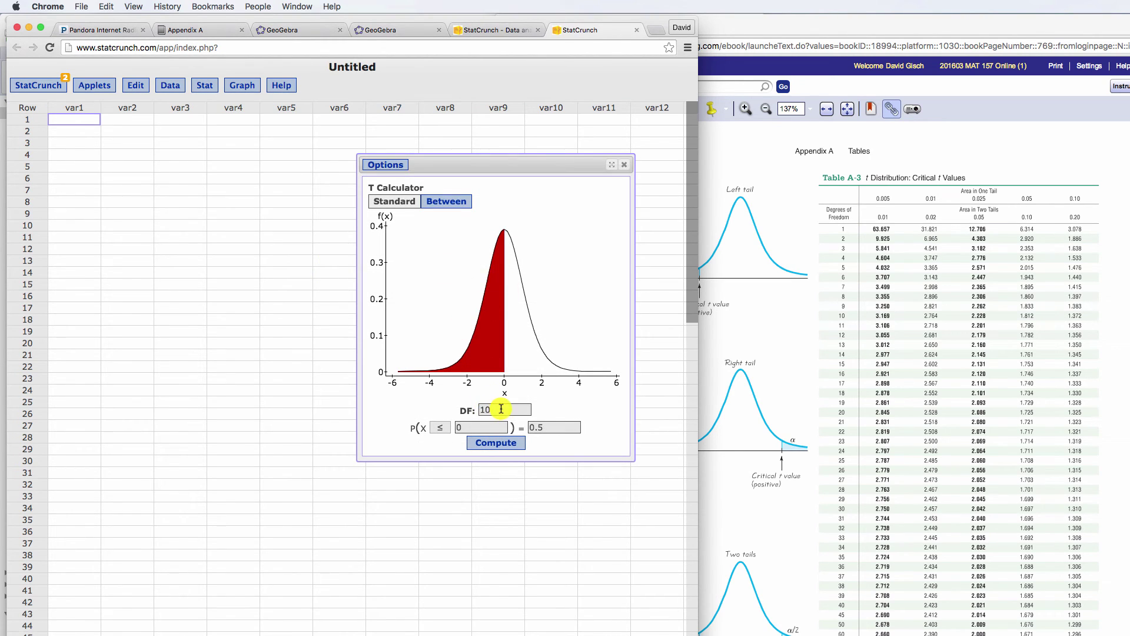
left_click_drag(502, 407, 471, 410)
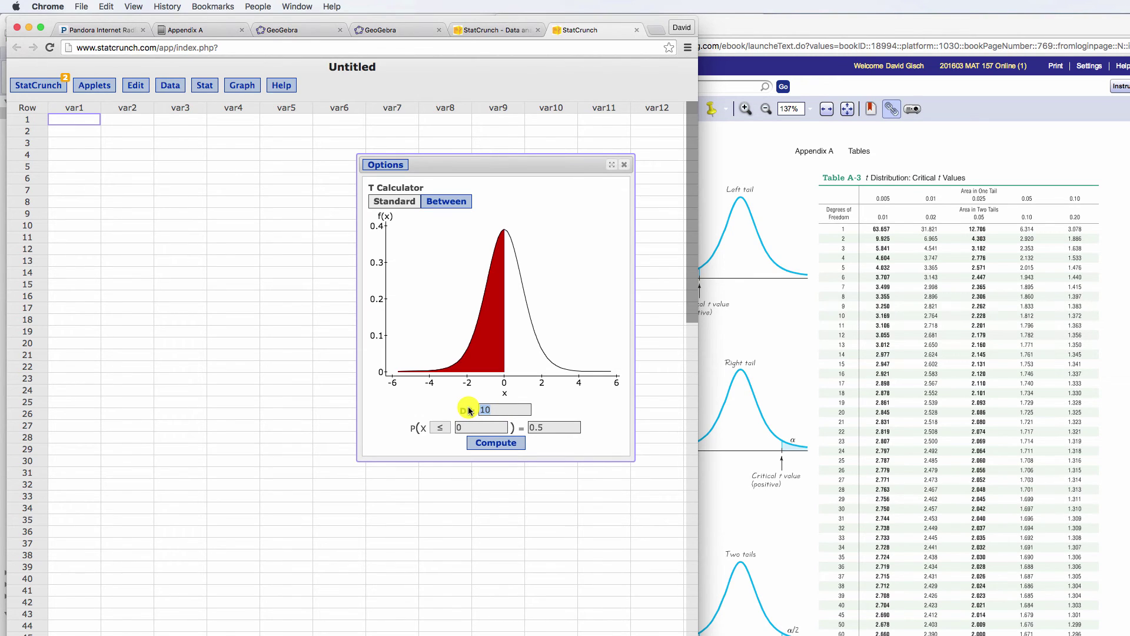
type("18")
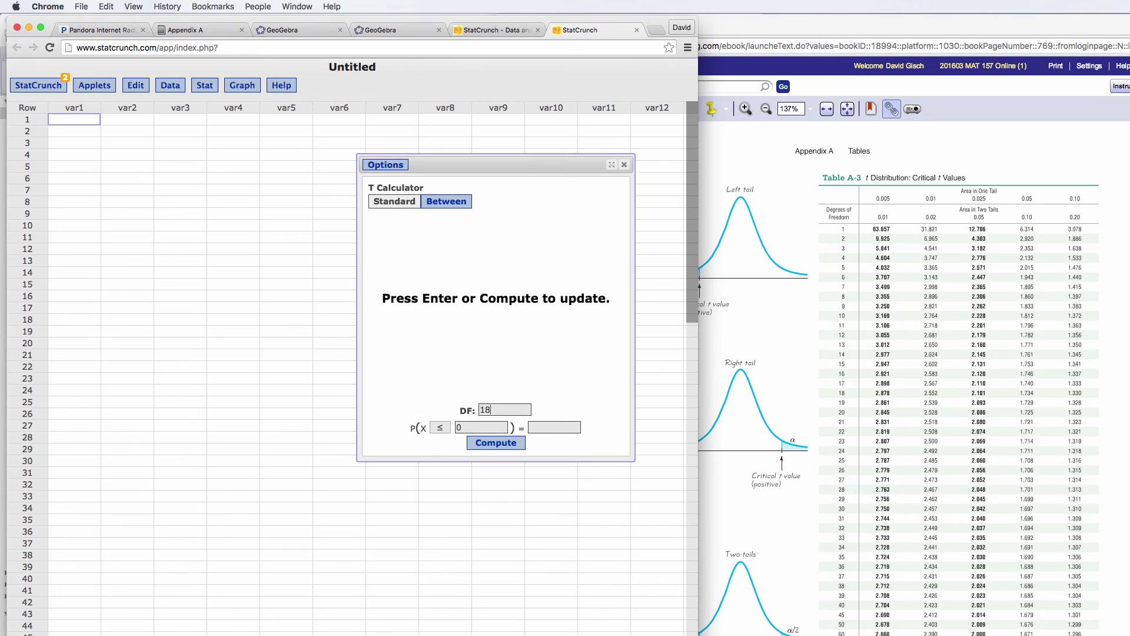
left_click(449, 427)
left_click(468, 428)
left_click(448, 428)
Find the t value with left-tail area 0.05, then compute P(X ≤ 1.2).
left_click(551, 431)
type(".05")
key("Return")
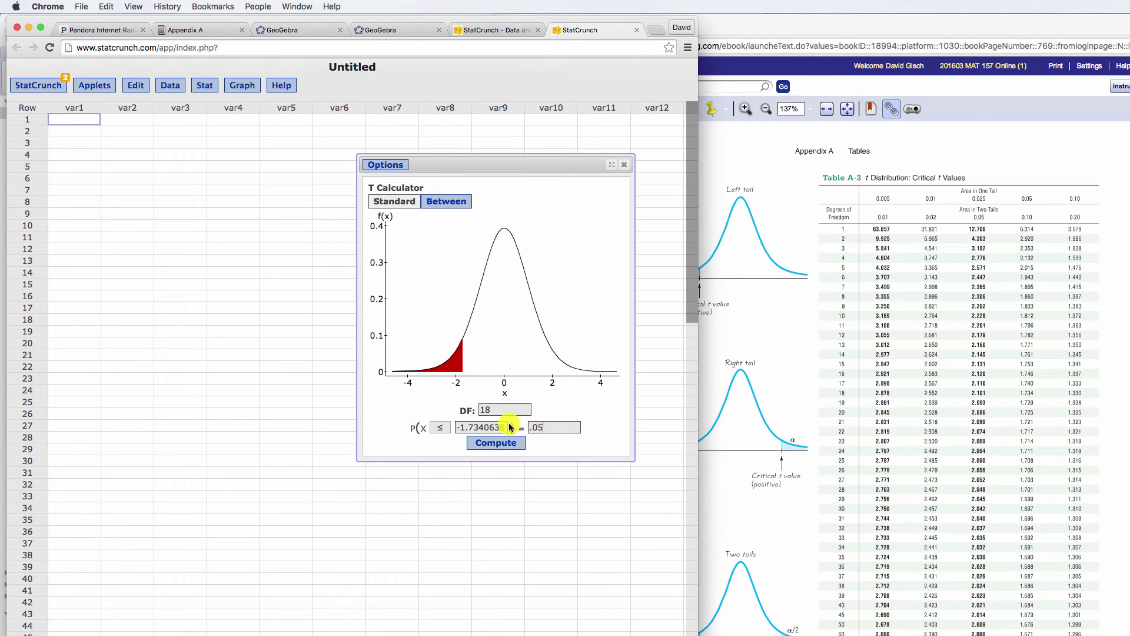
left_click_drag(505, 426, 455, 426)
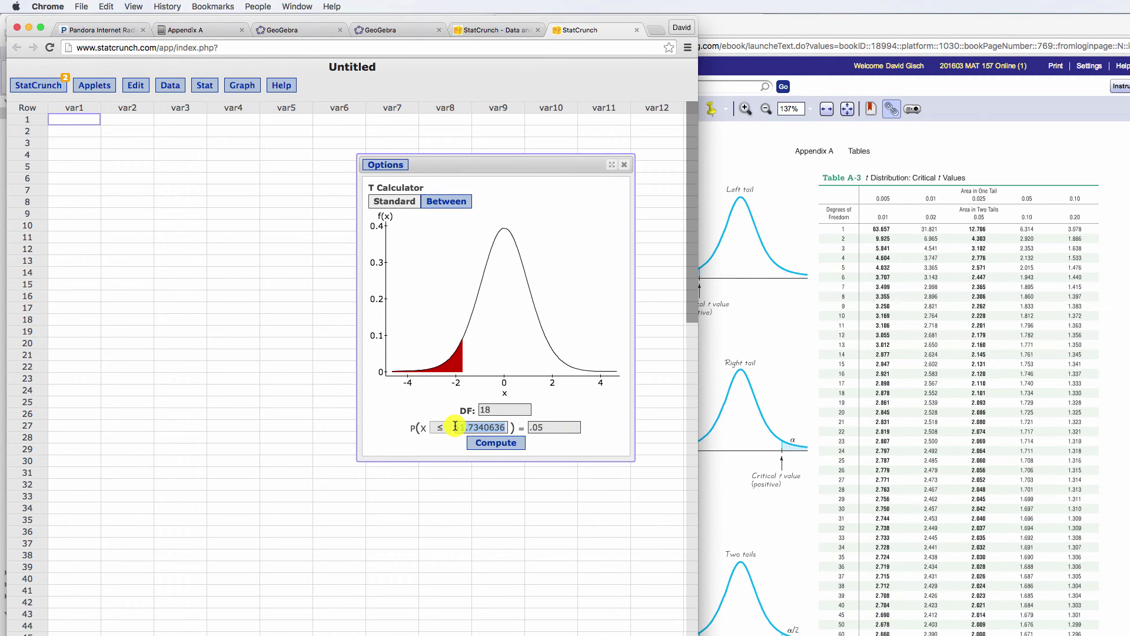
type("1.2")
key("Return")
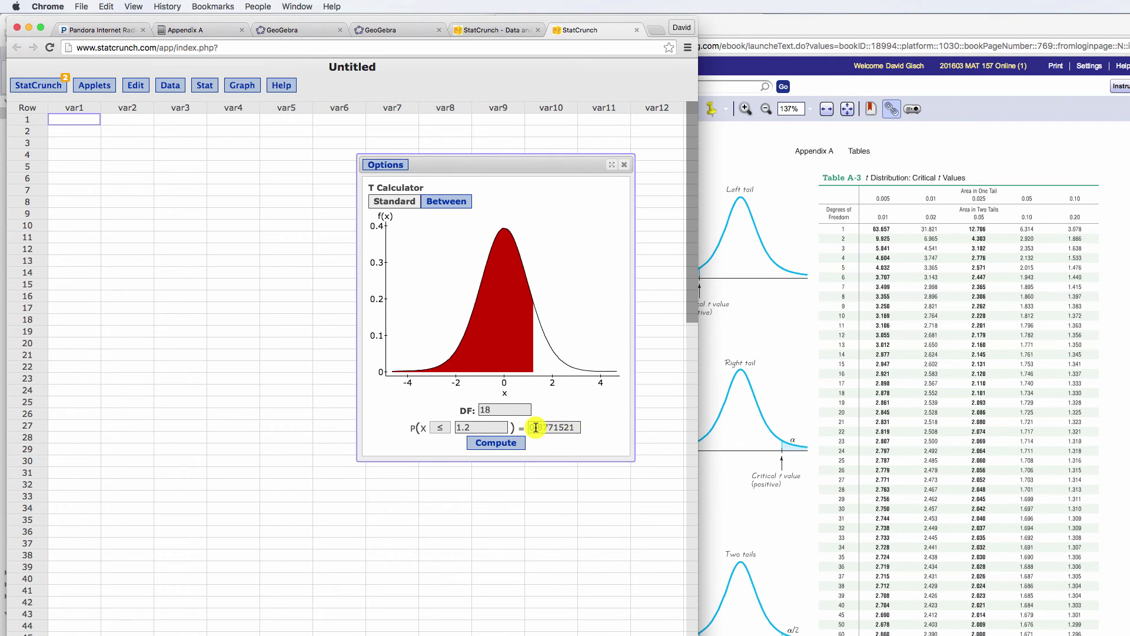
Compute P(−1 ≤ X ≤ 1) = 0.66943507, then close the calculator to show Table A-3.
left_click(450, 206)
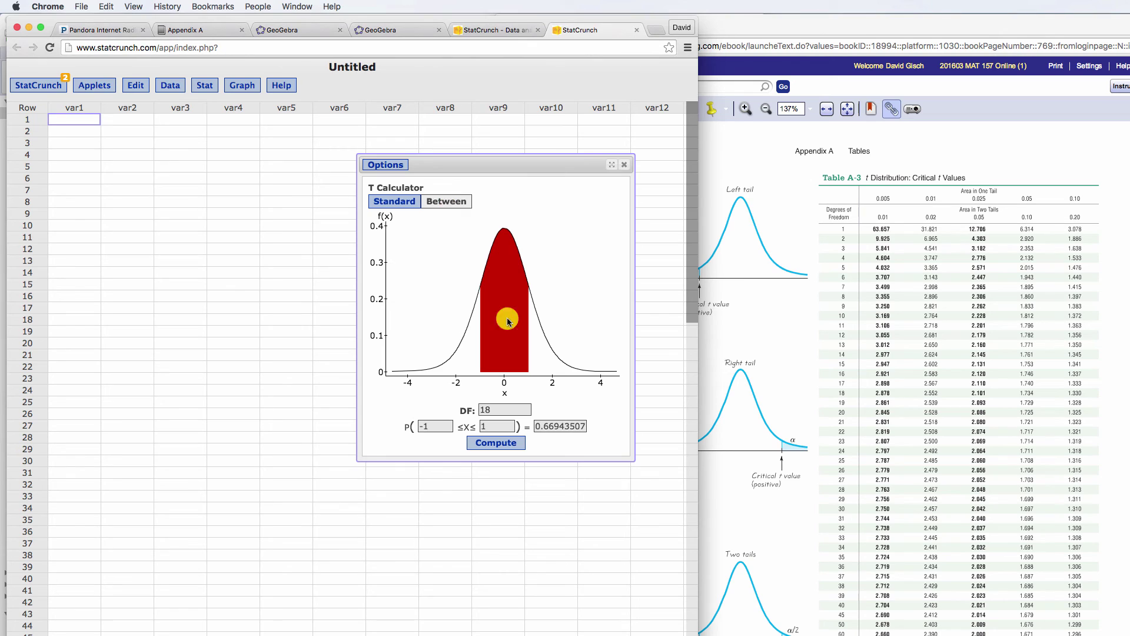
left_click(624, 164)
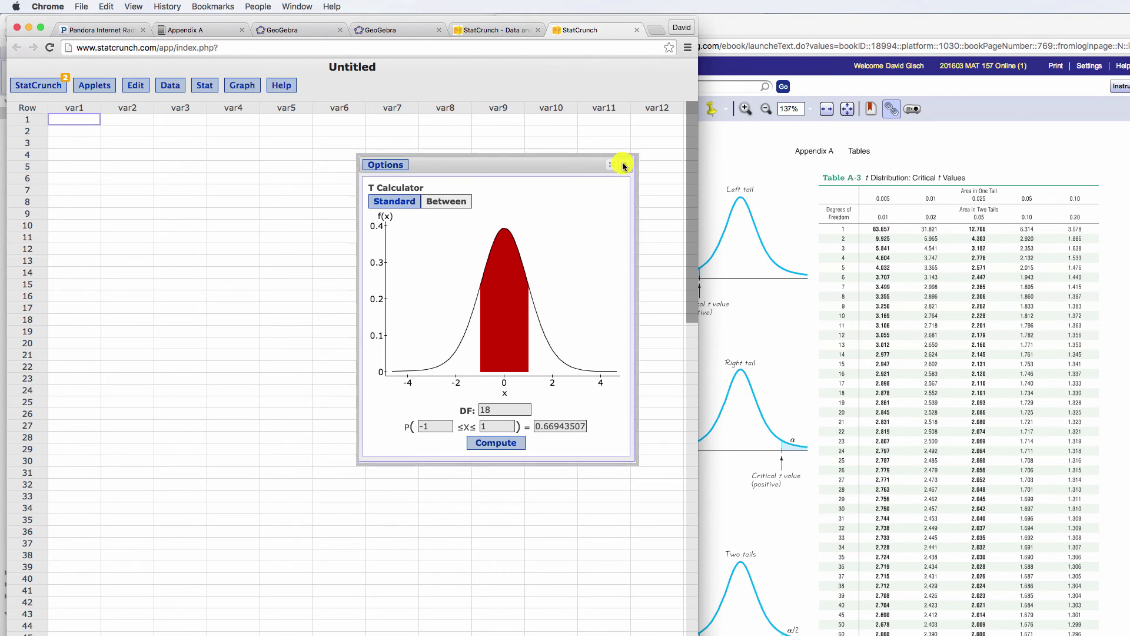
left_click(753, 157)
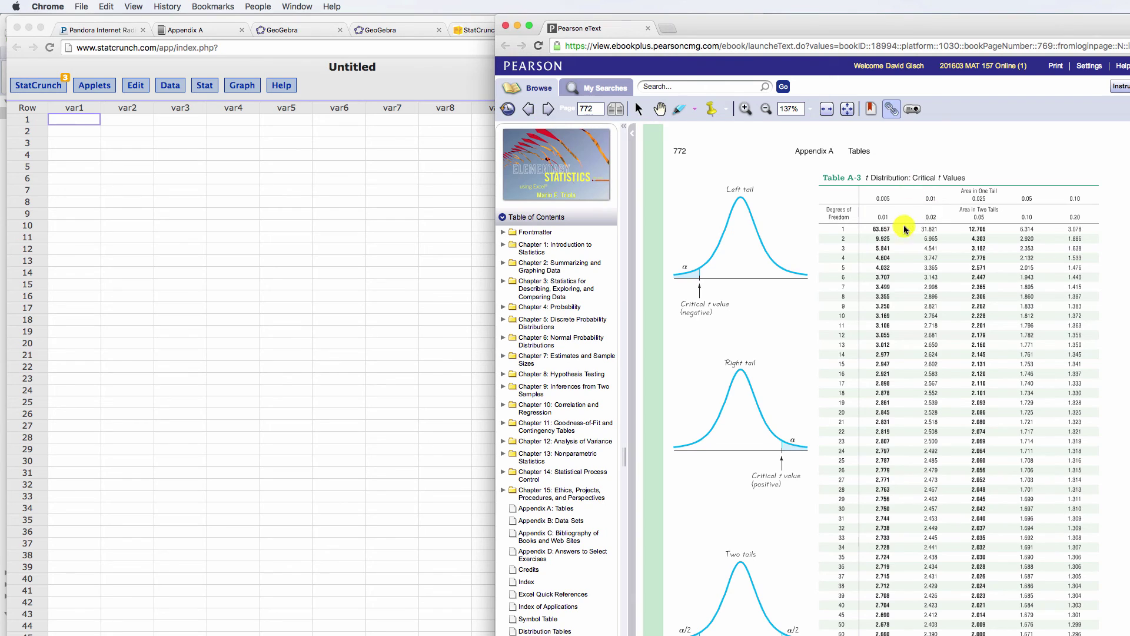
Advance the eText from page 772 to page 773, Table A-4 Chi-Square Distribution.
left_click(549, 114)
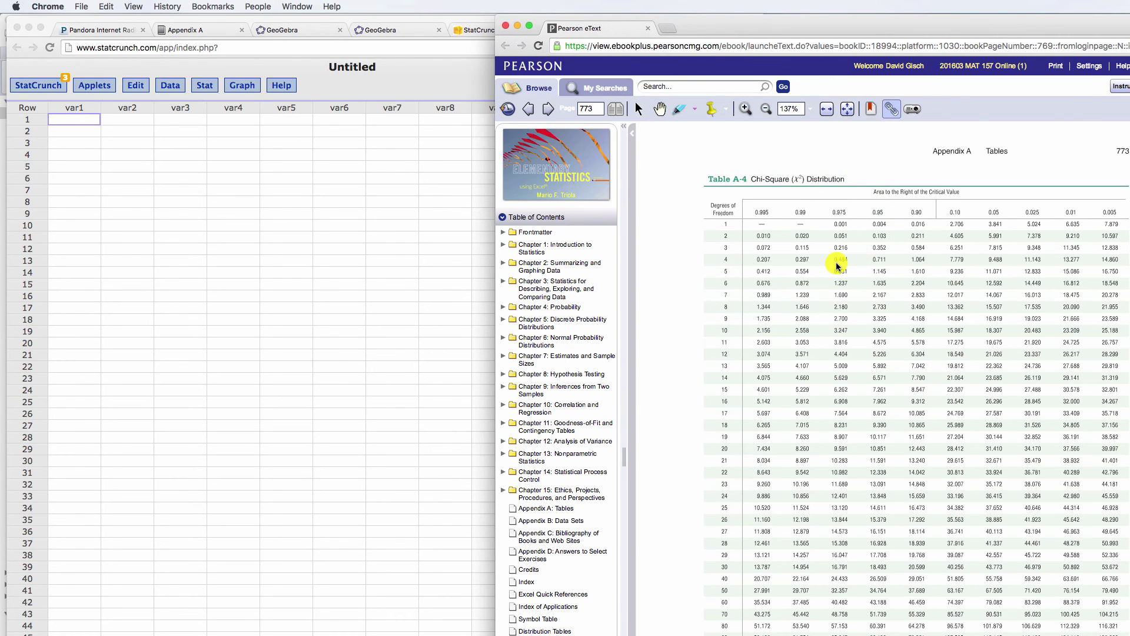
Open the Chi-Square calculator with DF 10 and X 10, giving P(X ≤ 10) = 0.55950672.
left_click(204, 87)
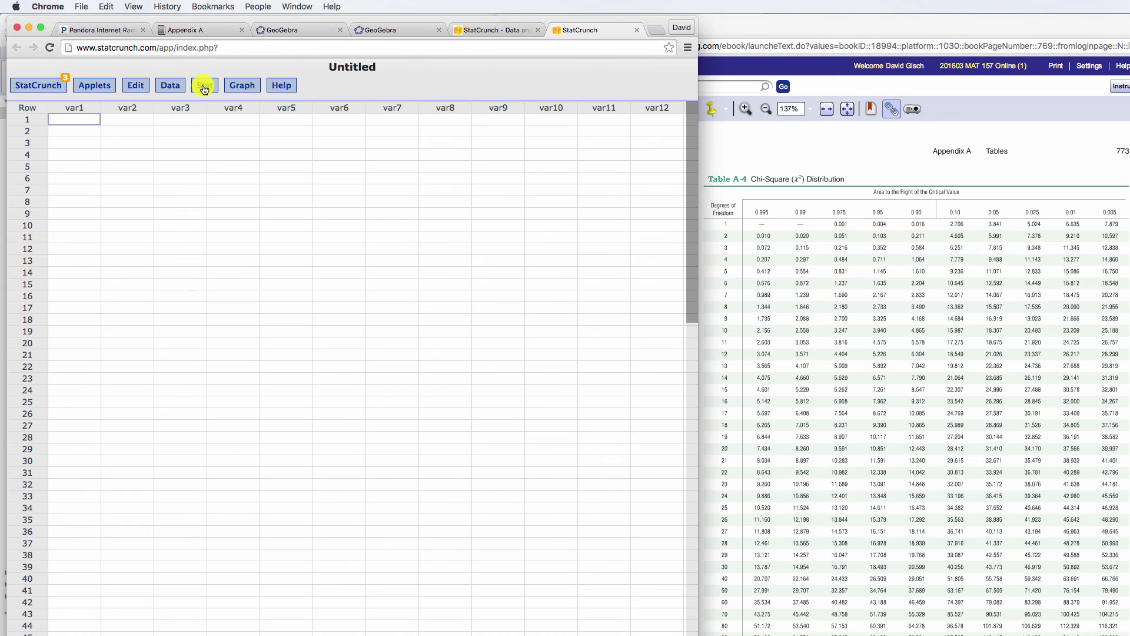
left_click(204, 93)
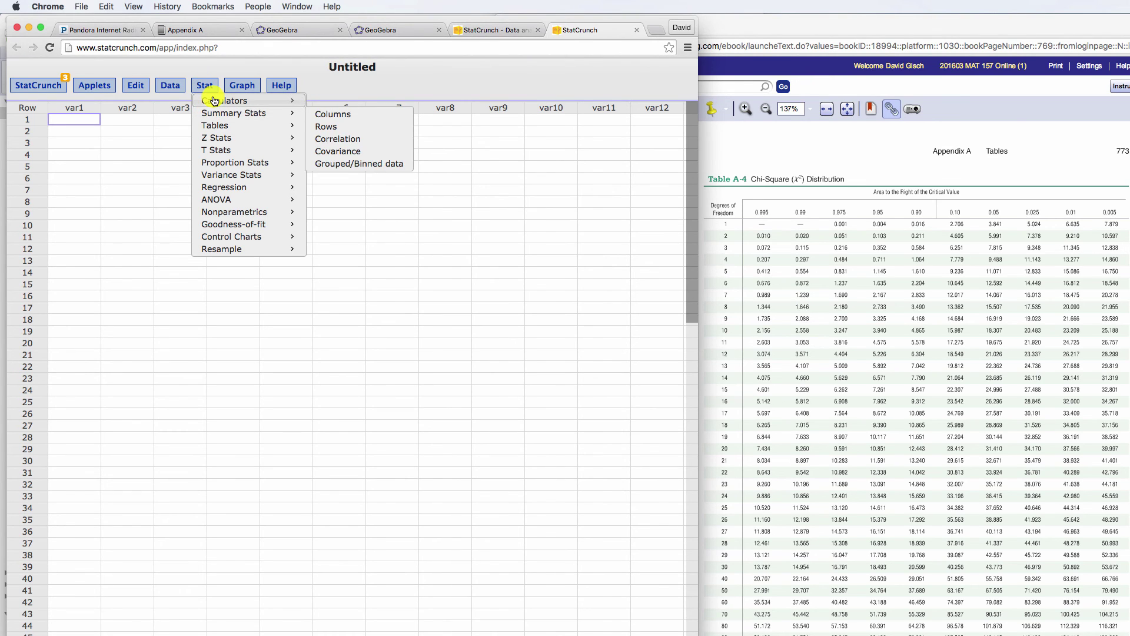
mouse_move(215, 101)
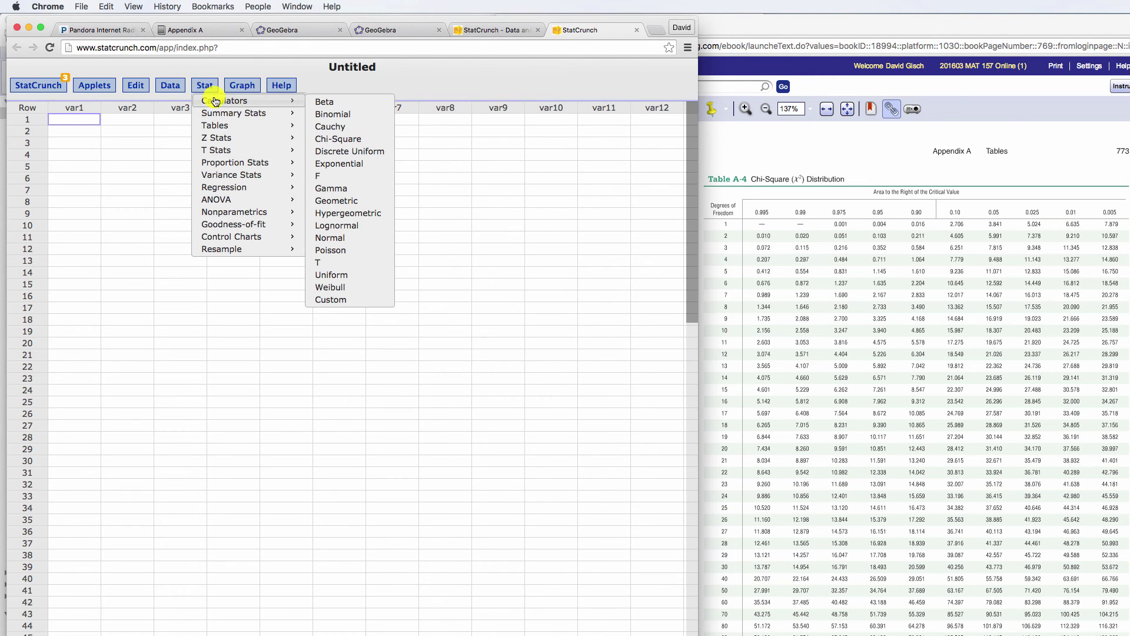
left_click(348, 145)
left_click_drag(483, 420, 461, 420)
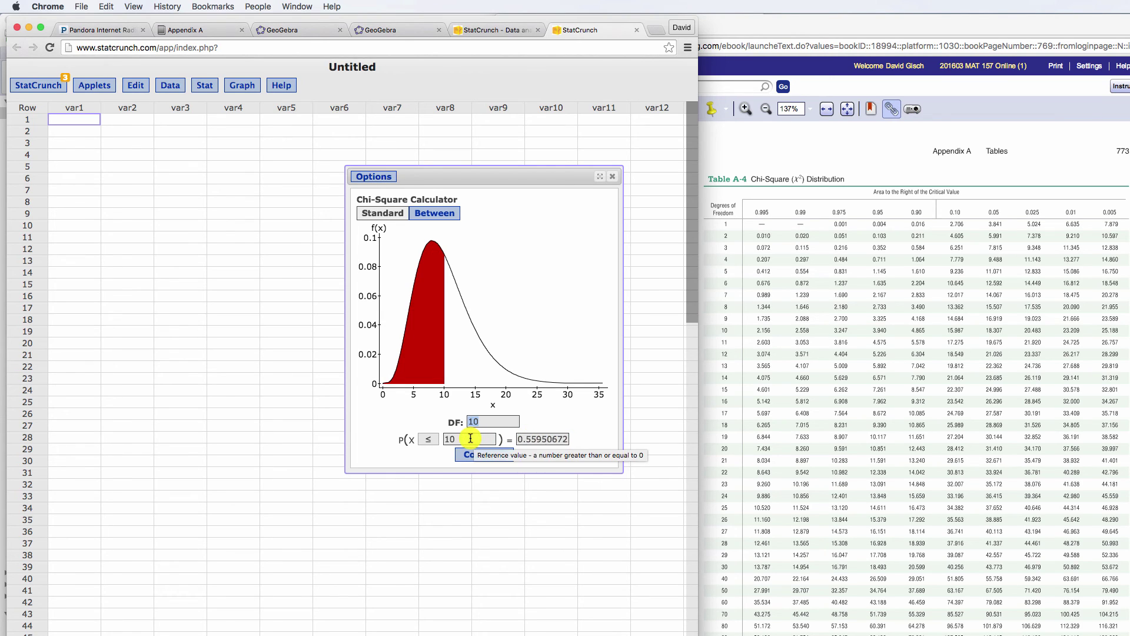
double_click(464, 440)
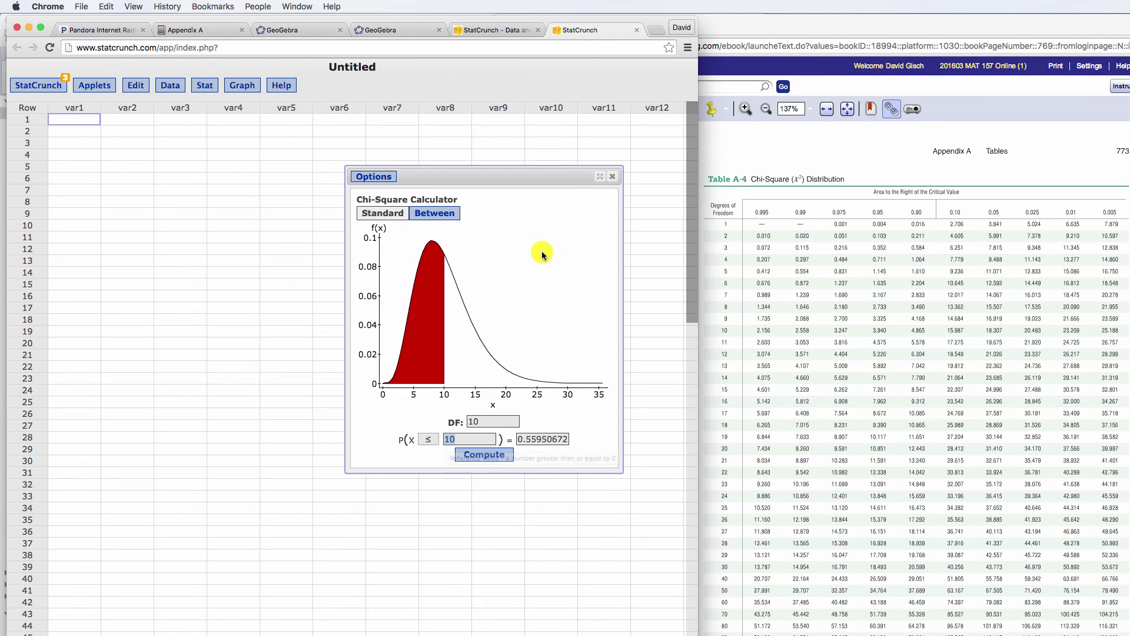
Close the calculator and advance the eText to page 774, Table A-5 F Distribution.
left_click(612, 176)
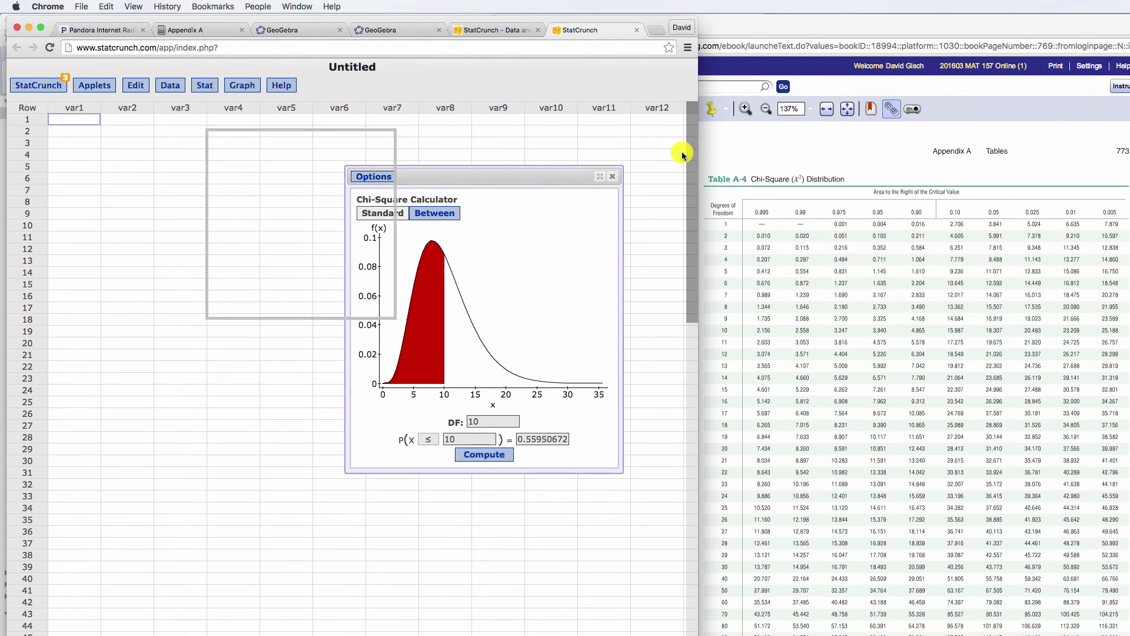
left_click(743, 131)
left_click(546, 109)
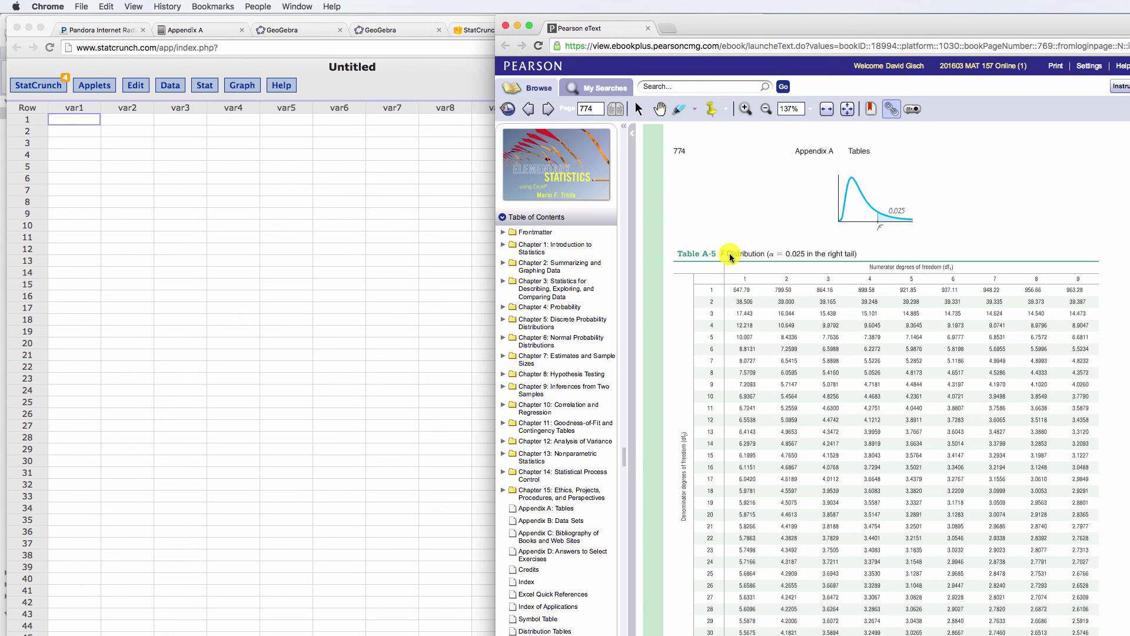
left_click(204, 87)
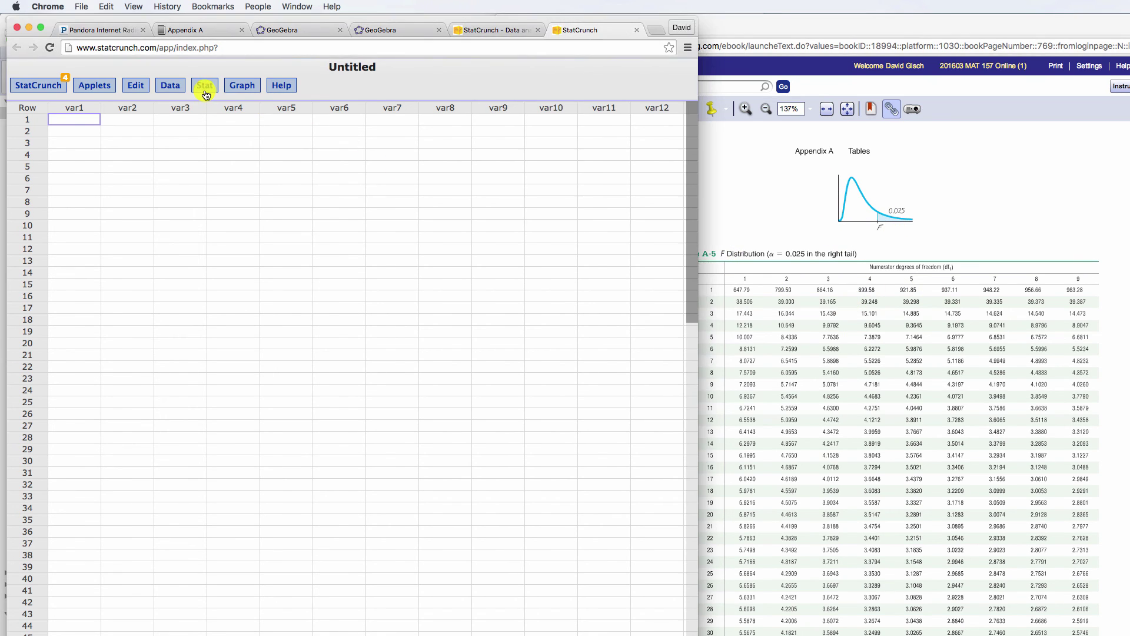
left_click(205, 88)
mouse_move(208, 106)
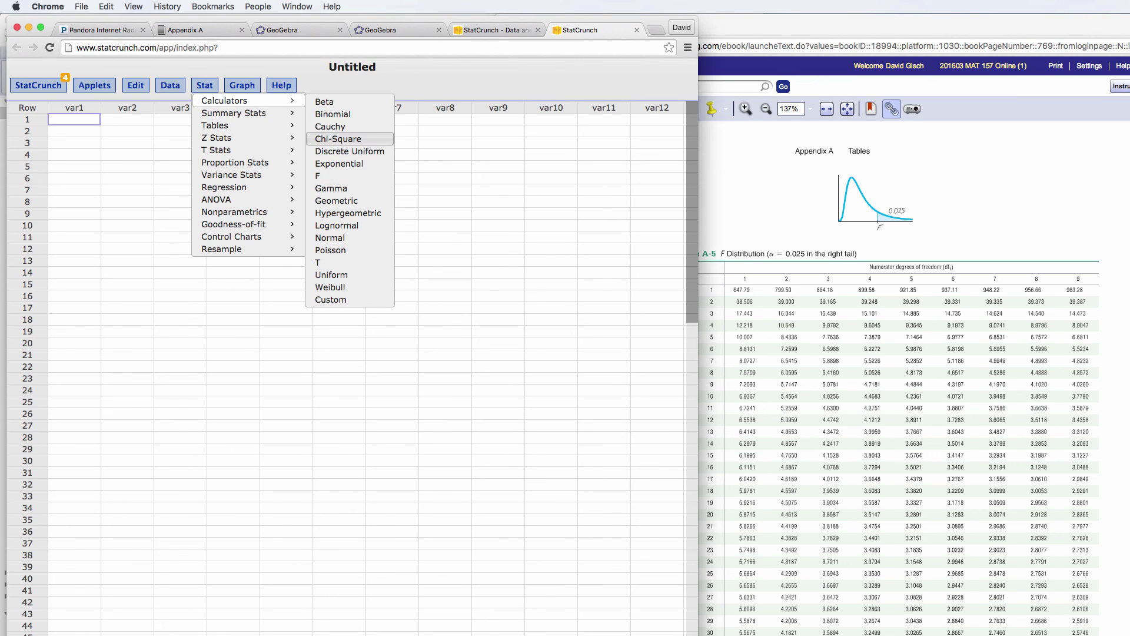
left_click(323, 176)
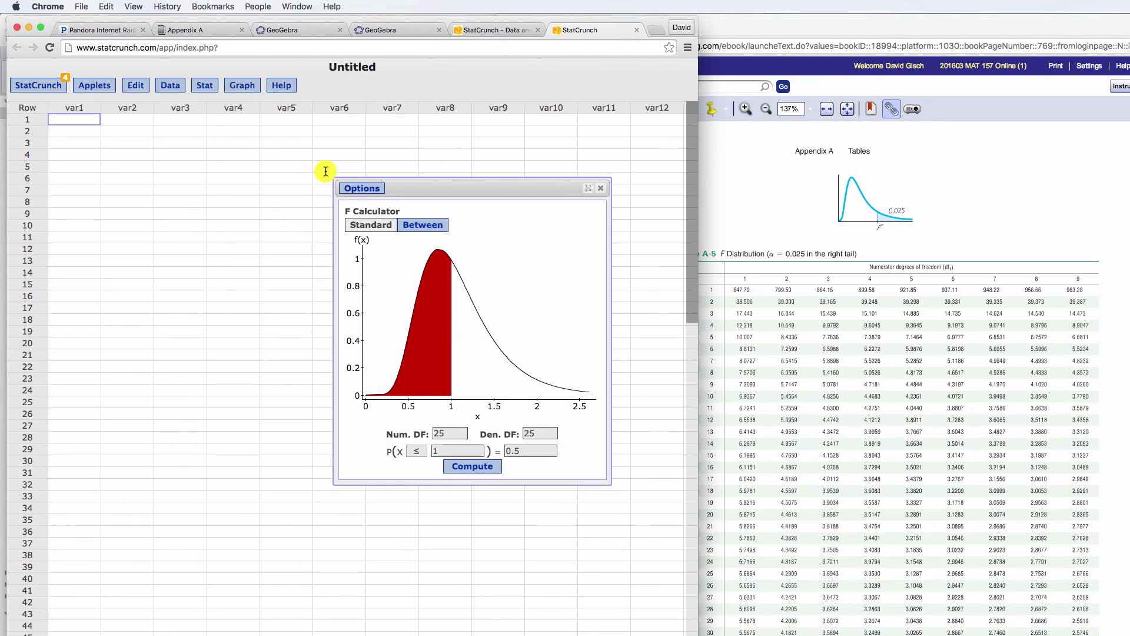
left_click(600, 188)
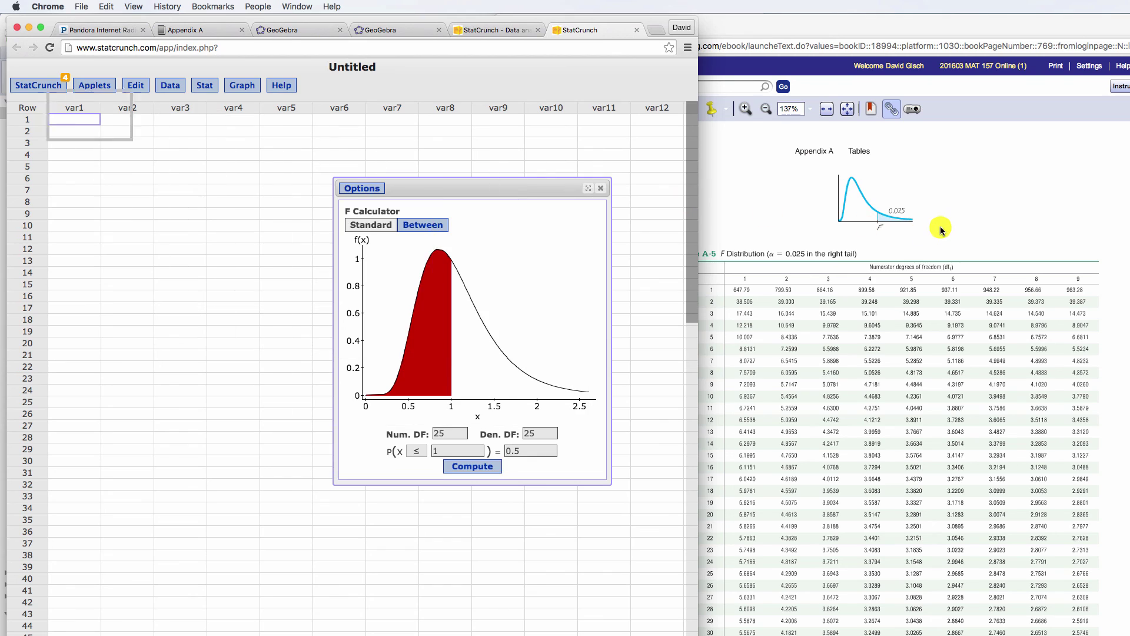
left_click(963, 207)
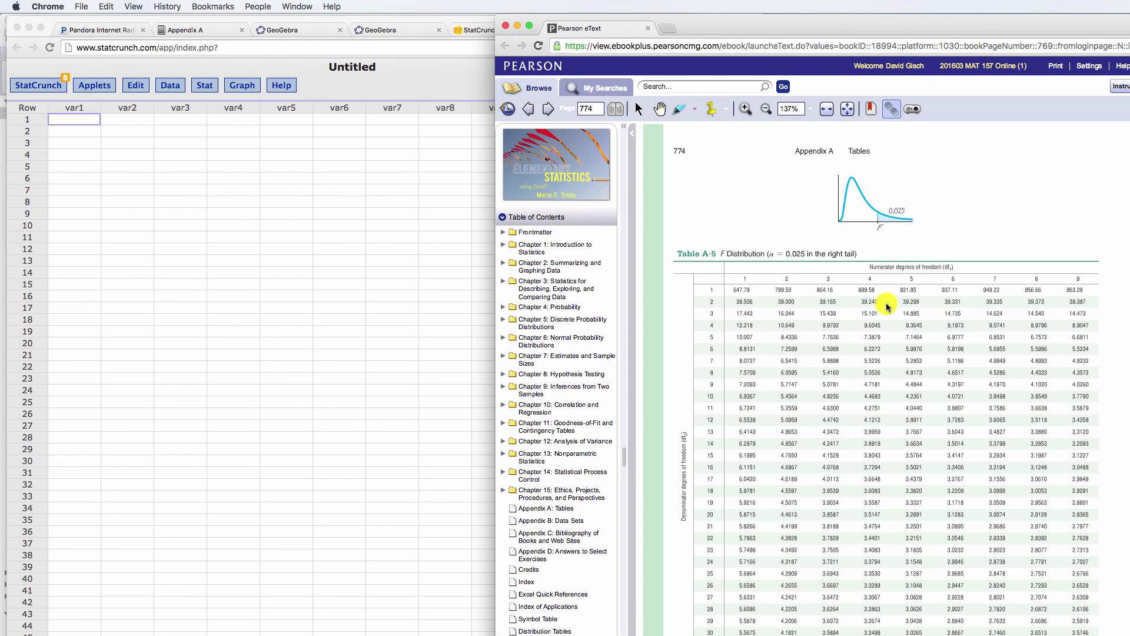